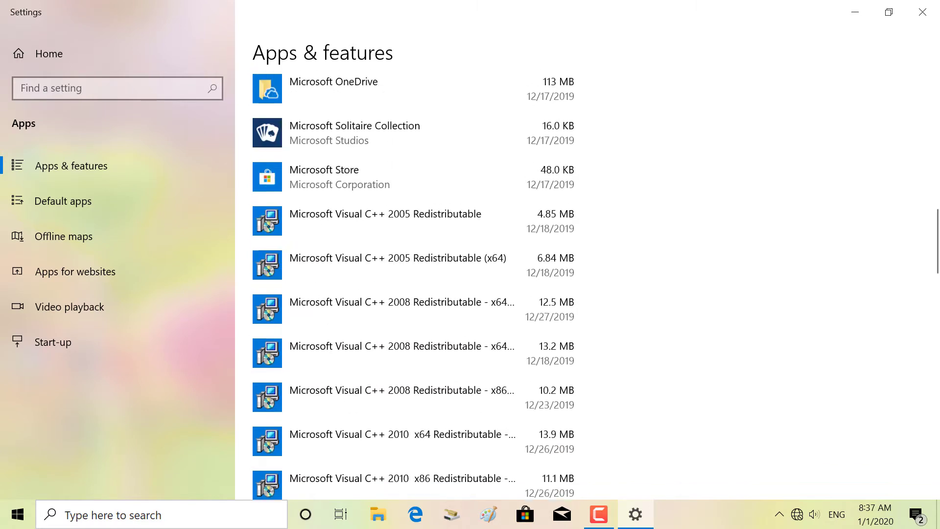
Uninstall Opera Stable 43.0.2442.1144 from the installed apps, leaving the option to delete Opera user data unselected
{"action": "scroll", "coordinate": [413, 283], "scroll_direction": "down", "scroll_amount": 3}
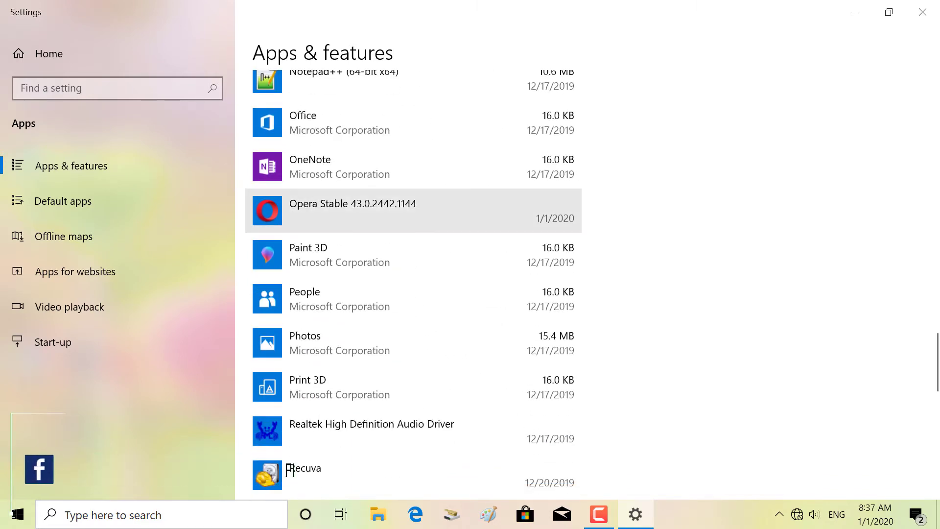
{"action": "left_click", "coordinate": [352, 205]}
{"action": "left_click", "coordinate": [541, 271]}
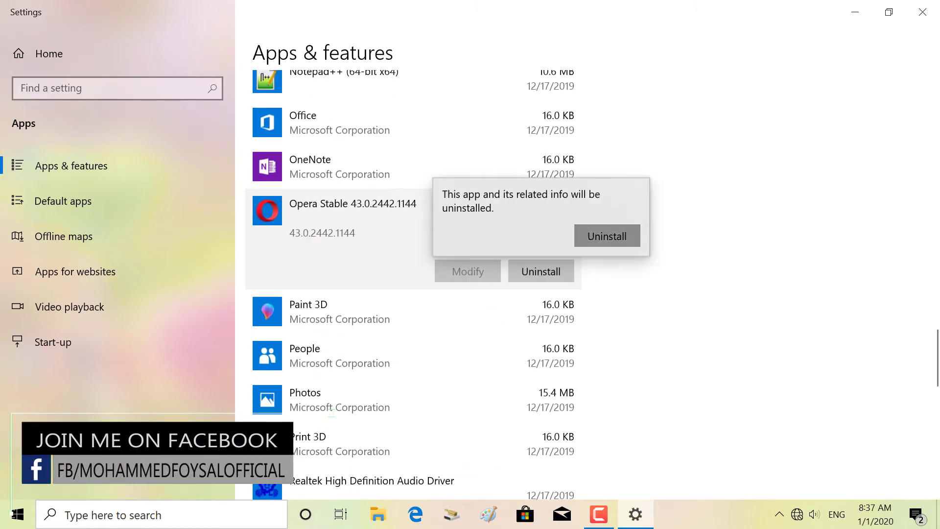
{"action": "left_click", "coordinate": [607, 236]}
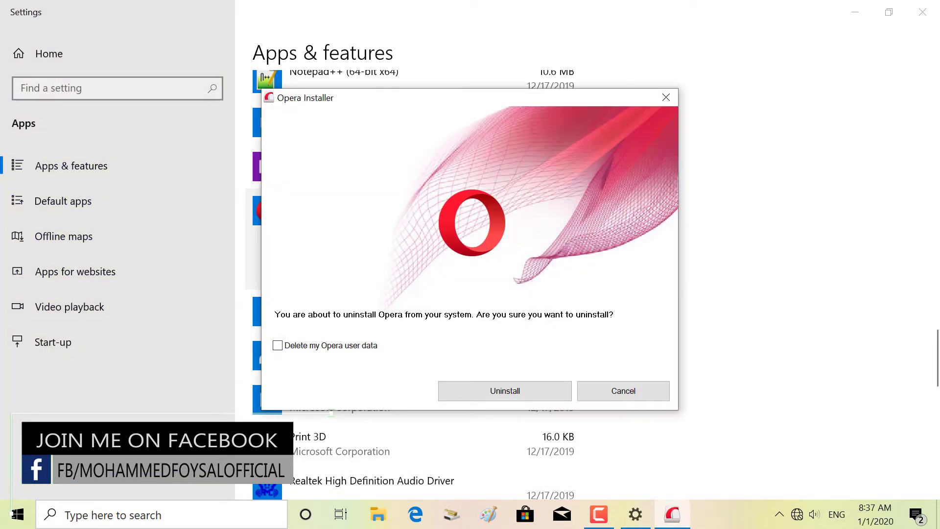
{"action": "key", "text": "Return"}
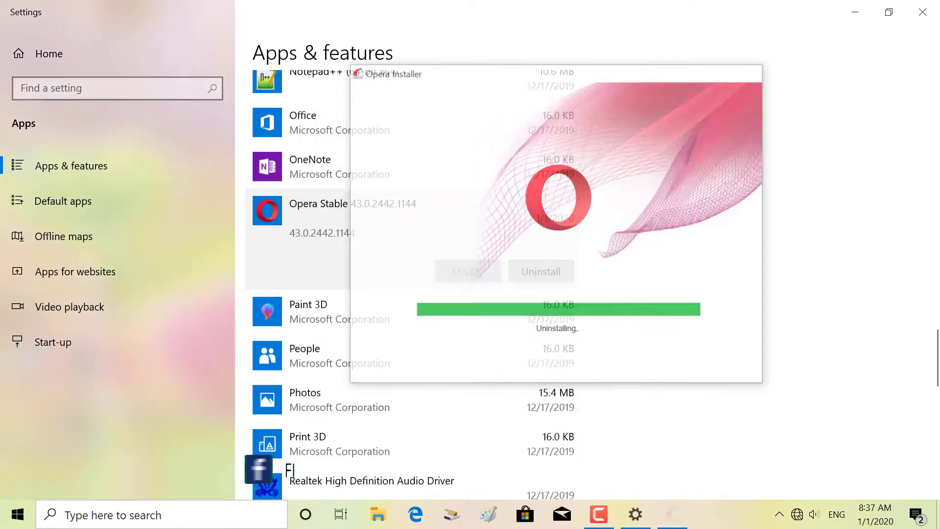
Uninstall Mozilla Firefox 61.0.1 (x86 en-US), finish its wizard, and close the Settings and Internet Explorer windows
{"action": "scroll", "coordinate": [413, 210], "scroll_direction": "up", "scroll_amount": 3}
{"action": "left_click", "coordinate": [412, 140]}
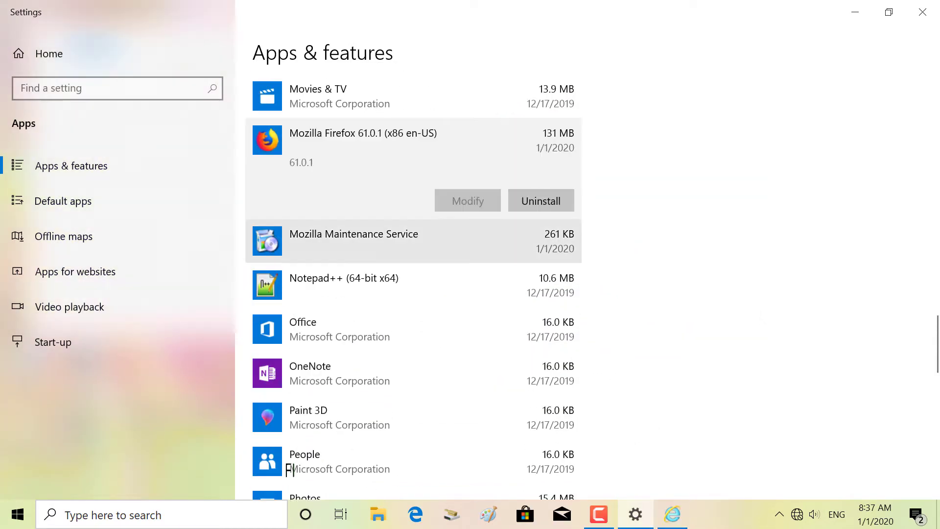
{"action": "left_click", "coordinate": [540, 201]}
{"action": "key", "text": "Return"}
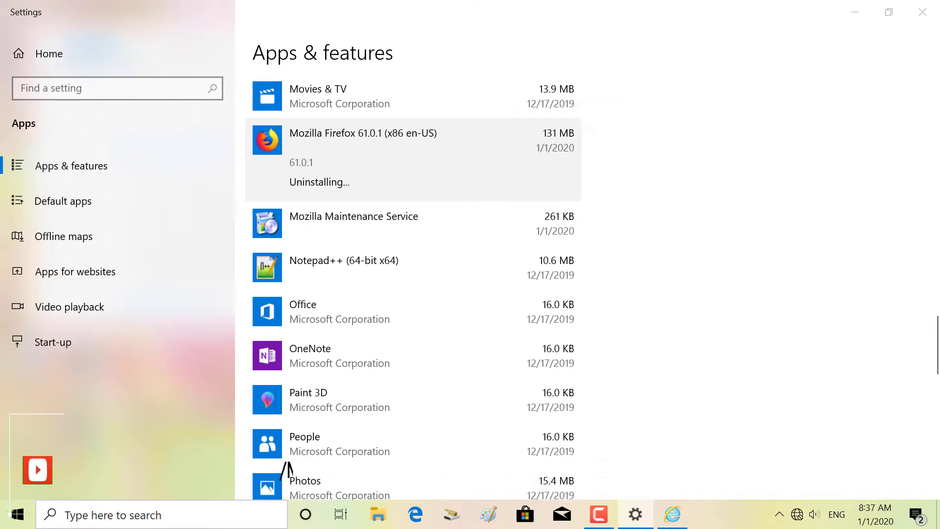
{"action": "key", "text": "Return"}
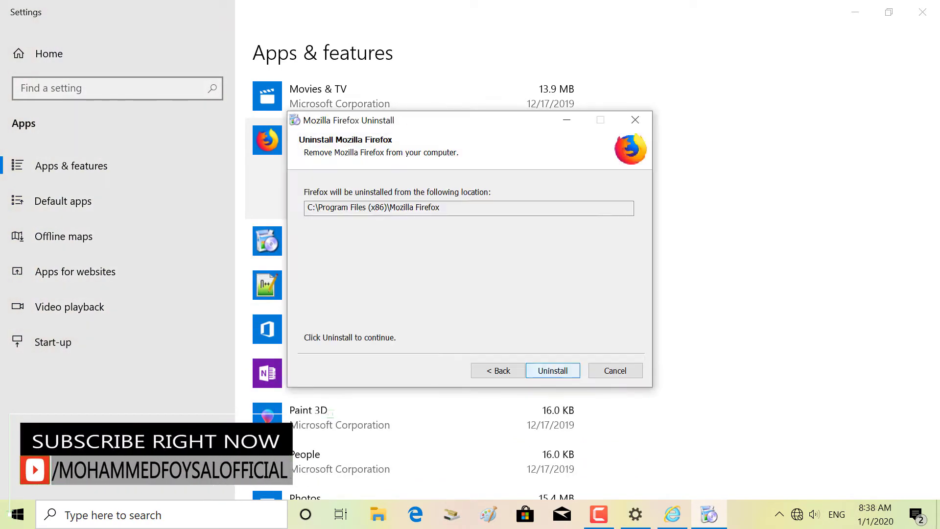
{"action": "key", "text": "Return"}
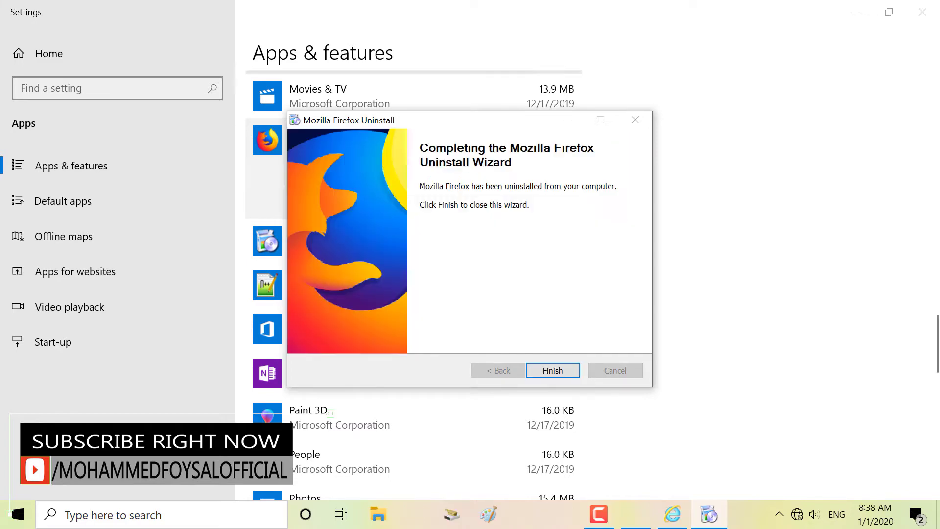
{"action": "key", "text": "Return"}
{"action": "scroll", "coordinate": [413, 294], "scroll_direction": "up", "scroll_amount": 5}
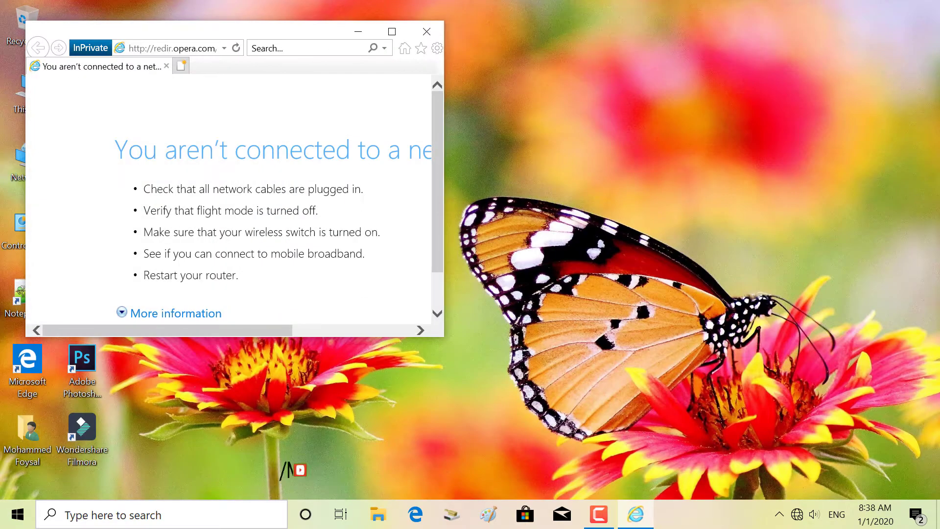
{"action": "left_click", "coordinate": [427, 31]}
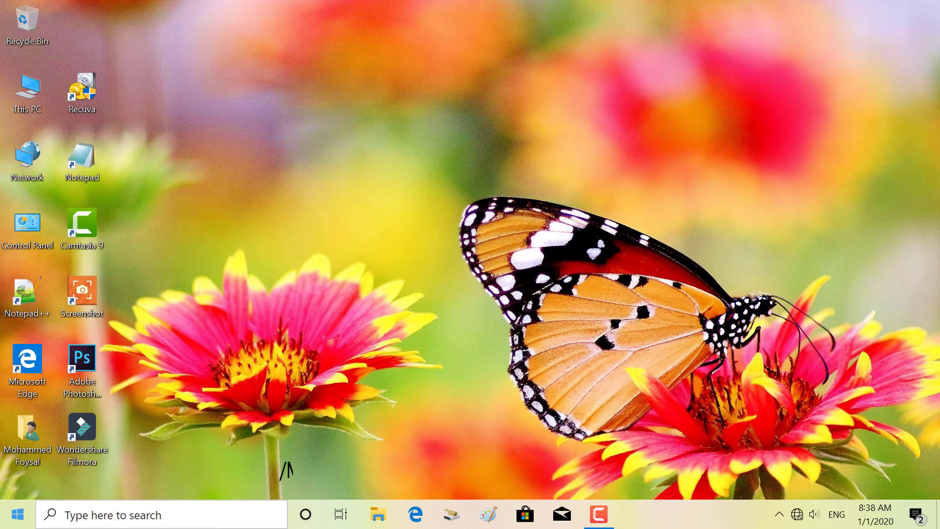
Open the %ProgramFiles% folder with the Run command
{"action": "key", "text": "super+x"}
{"action": "key", "text": "r"}
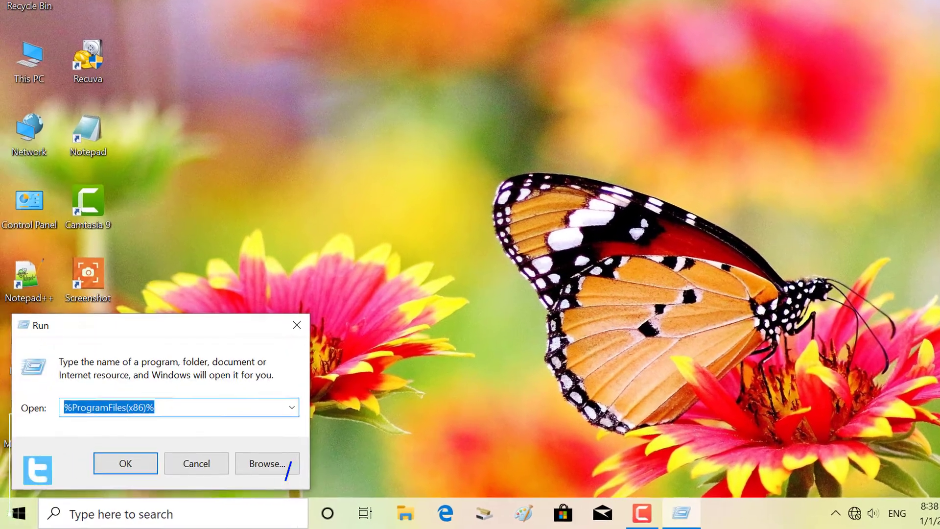
{"action": "left_click", "coordinate": [291, 407]}
{"action": "left_click", "coordinate": [289, 436]}
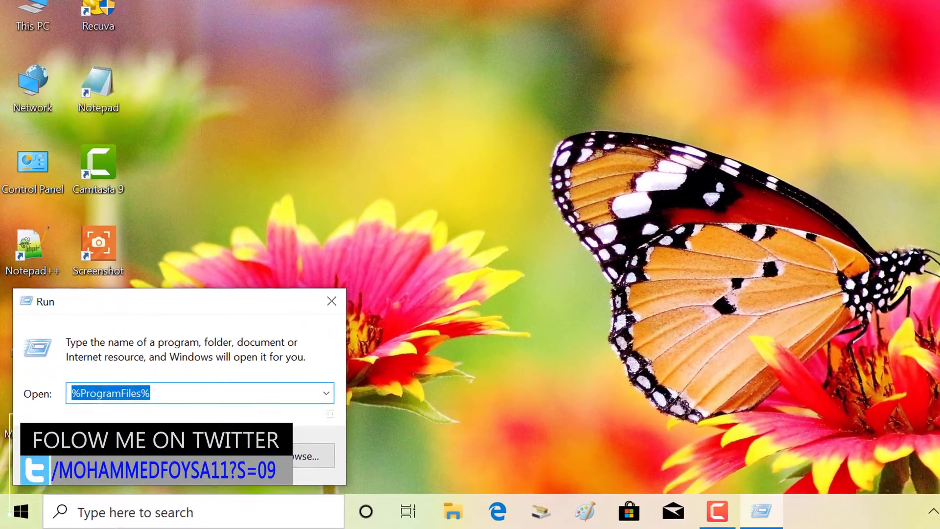
{"action": "key", "text": "Return"}
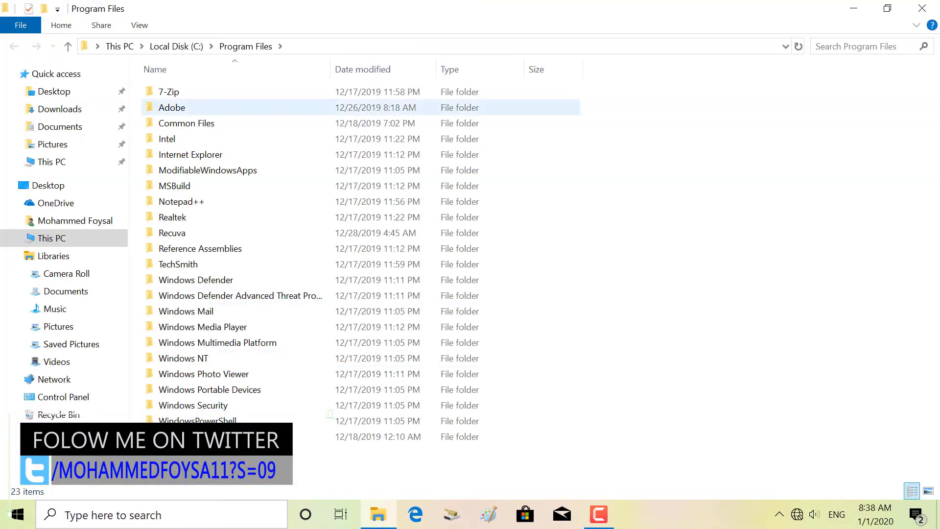
Examine the Program Files folder for leftover Opera or Mozilla folders and close the window
{"action": "key", "text": "Down"}
{"action": "key", "text": "Down"}
{"action": "key", "text": "Down"}
{"action": "key", "text": "Down"}
{"action": "key", "text": "Down"}
{"action": "key", "text": "Down"}
{"action": "key", "text": "Down"}
{"action": "key", "text": "Down"}
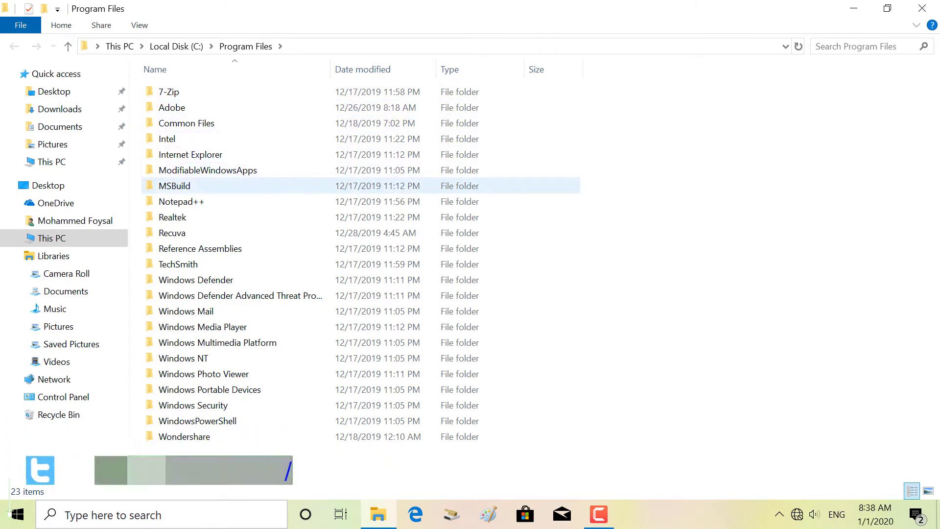
{"action": "key", "text": "Down"}
{"action": "key", "text": "Down"}
{"action": "key", "text": "Down"}
{"action": "key", "text": "Down"}
{"action": "key", "text": "Down"}
{"action": "key", "text": "Down"}
{"action": "key", "text": "Down"}
{"action": "key", "text": "Down"}
{"action": "key", "text": "Down"}
{"action": "key", "text": "Down"}
{"action": "key", "text": "Down"}
{"action": "key", "text": "Down"}
{"action": "key", "text": "Down"}
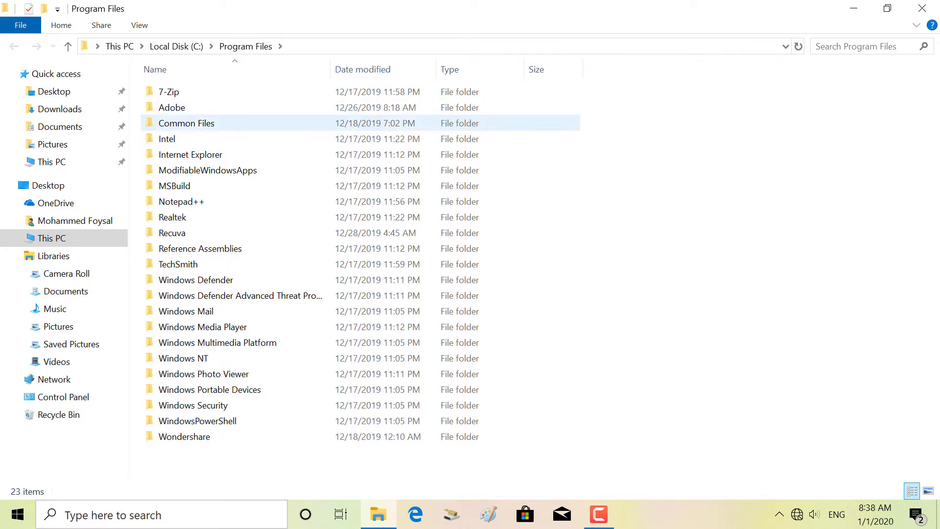
{"action": "left_click", "coordinate": [921, 7]}
Open the %ProgramFiles(x86)% folder with the Run command
{"action": "right_click", "coordinate": [18, 514]}
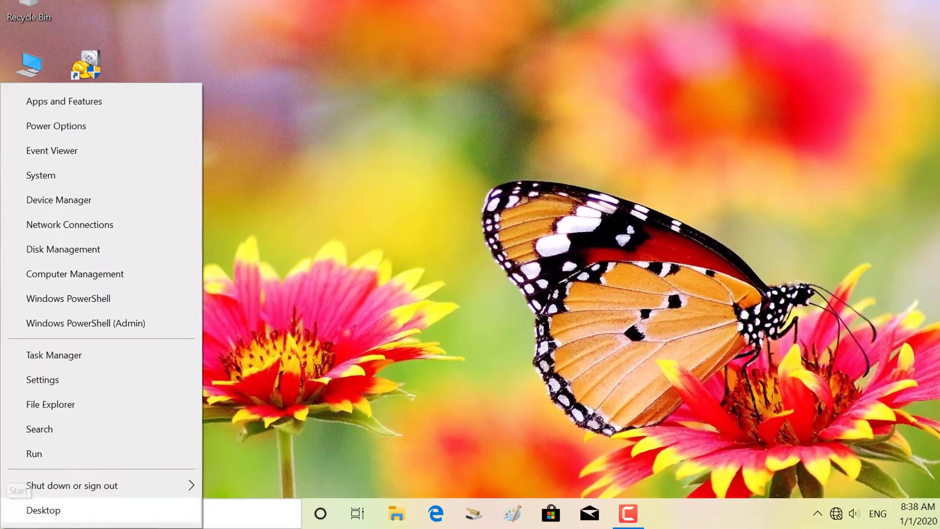
{"action": "left_click", "coordinate": [32, 457]}
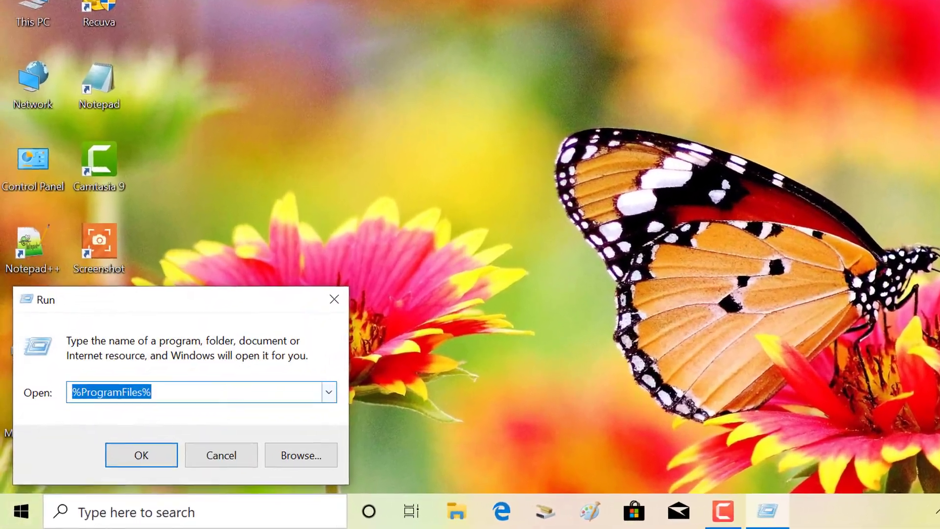
{"action": "left_click", "coordinate": [295, 404]}
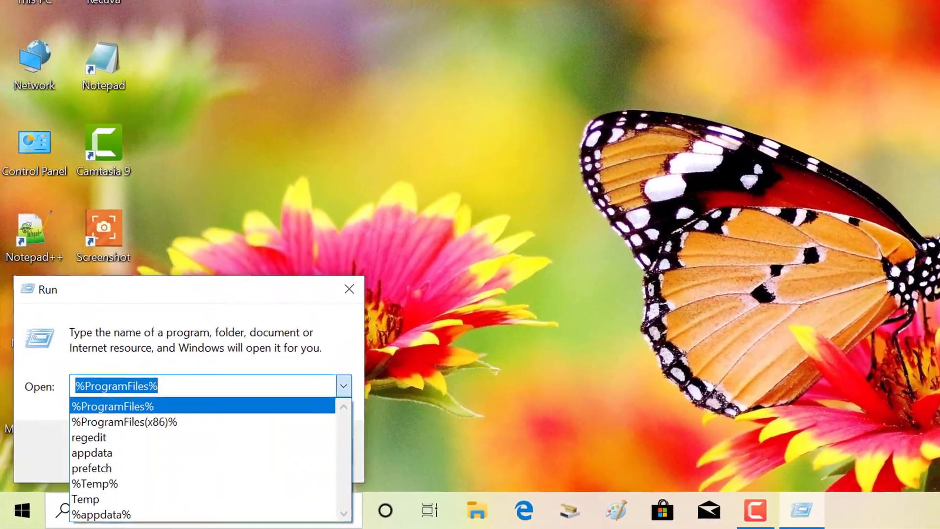
{"action": "key", "text": "Return"}
{"action": "key", "text": "Return"}
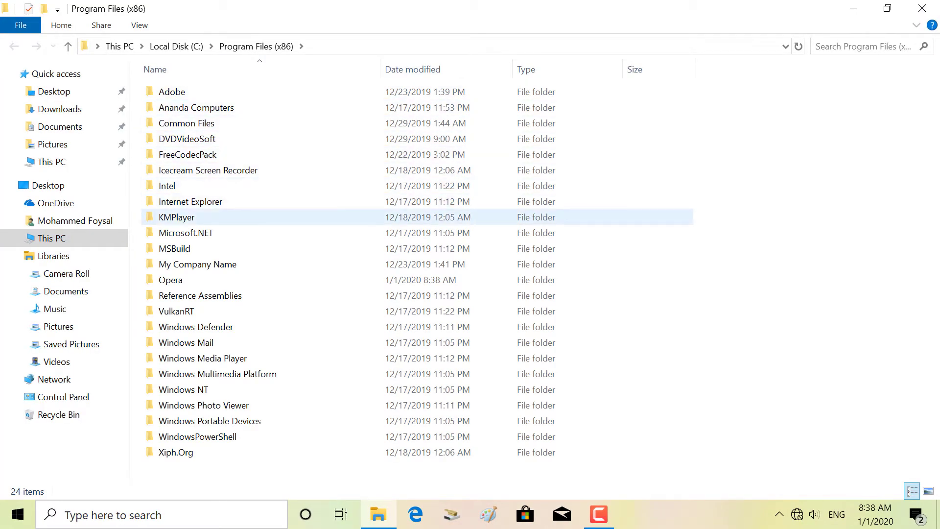
Check the properties of the Opera folder in Program Files (x86), including its location, and close them
{"action": "left_click", "coordinate": [170, 280]}
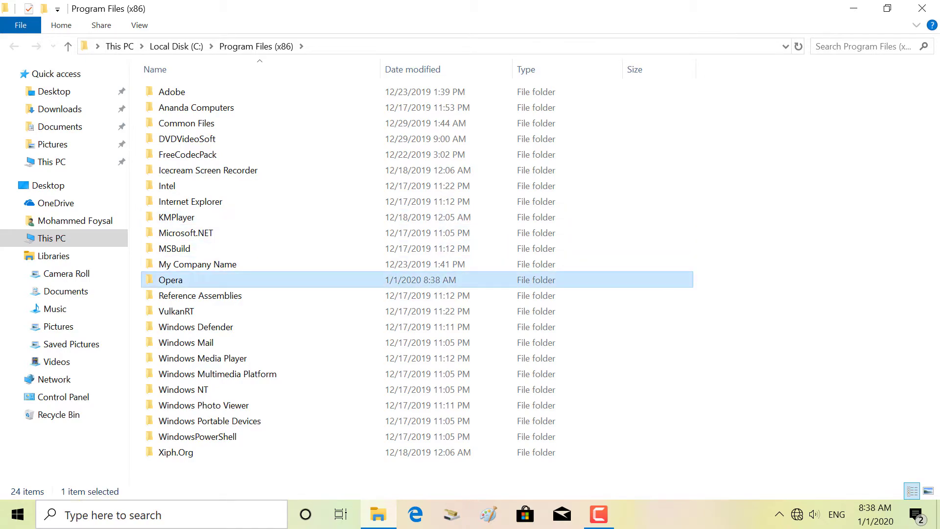
{"action": "right_click", "coordinate": [182, 279]}
{"action": "left_click", "coordinate": [229, 488]}
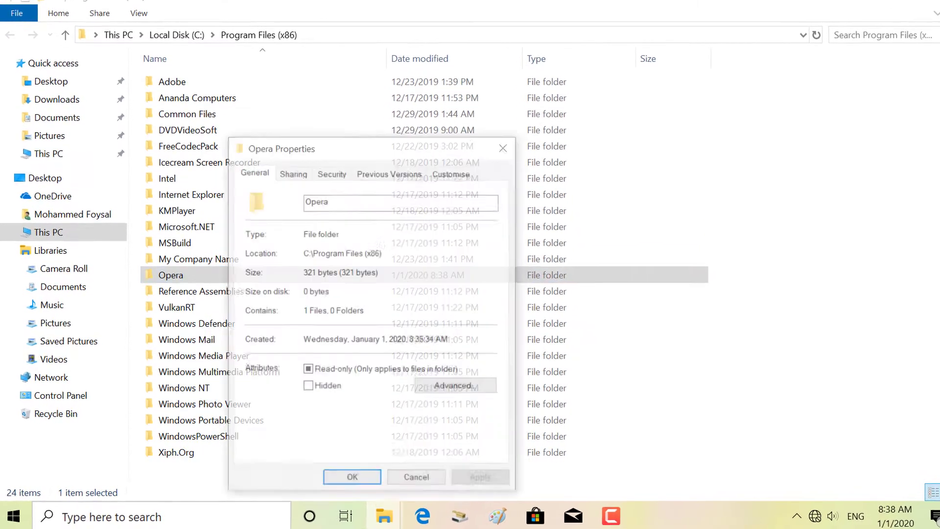
{"action": "left_click_drag", "start_coordinate": [382, 253], "coordinate": [304, 253]}
{"action": "left_click", "coordinate": [502, 148]}
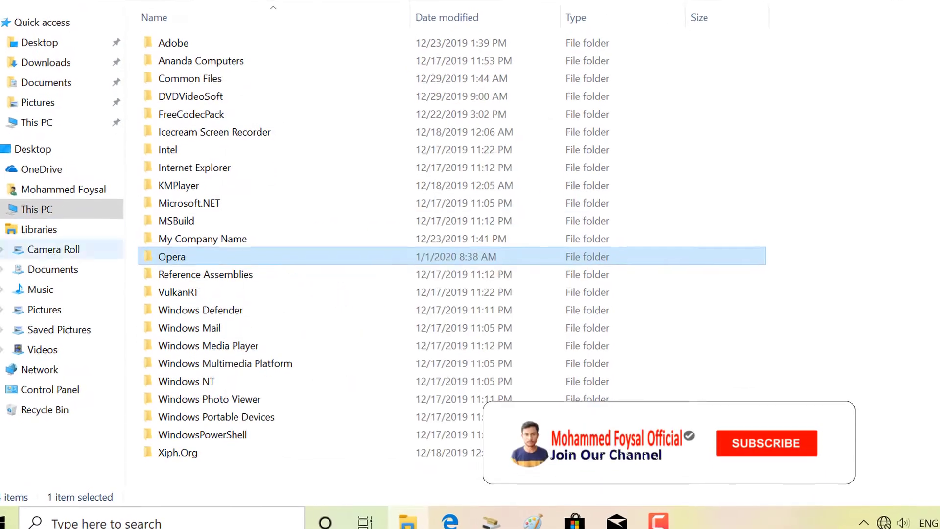
Delete the leftover Opera folder from Program Files (x86) and return to the desktop
{"action": "right_click", "coordinate": [212, 257]}
{"action": "left_click", "coordinate": [249, 452]}
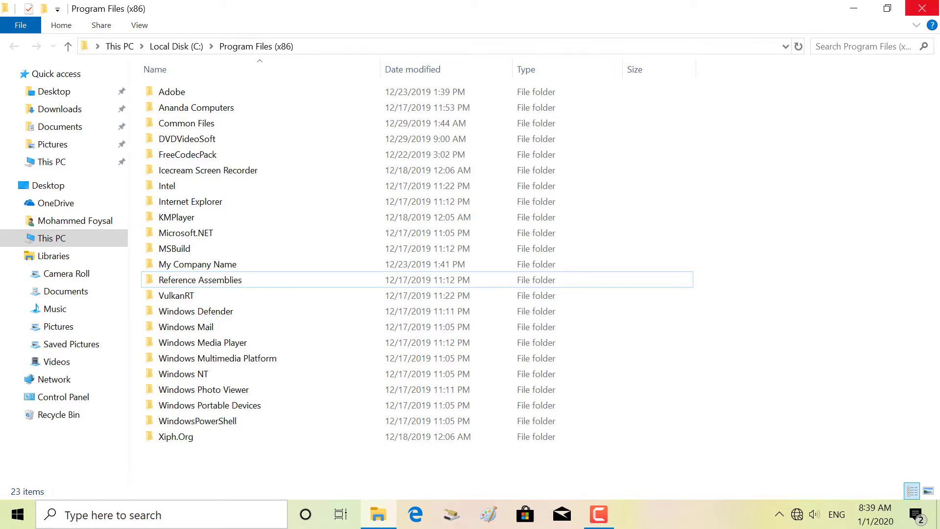
{"action": "key", "text": "super+d"}
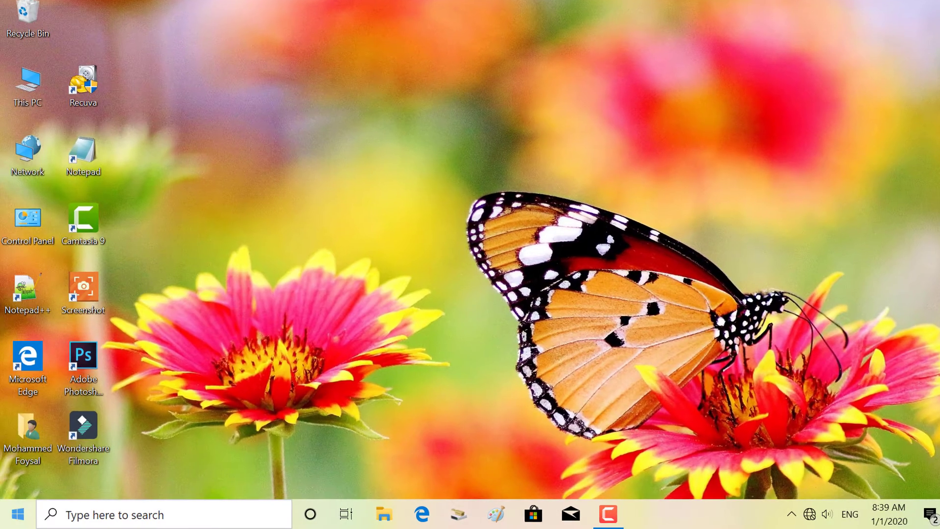
Open the appdata folder with the Run command
{"action": "right_click", "coordinate": [18, 514]}
{"action": "left_click", "coordinate": [35, 432]}
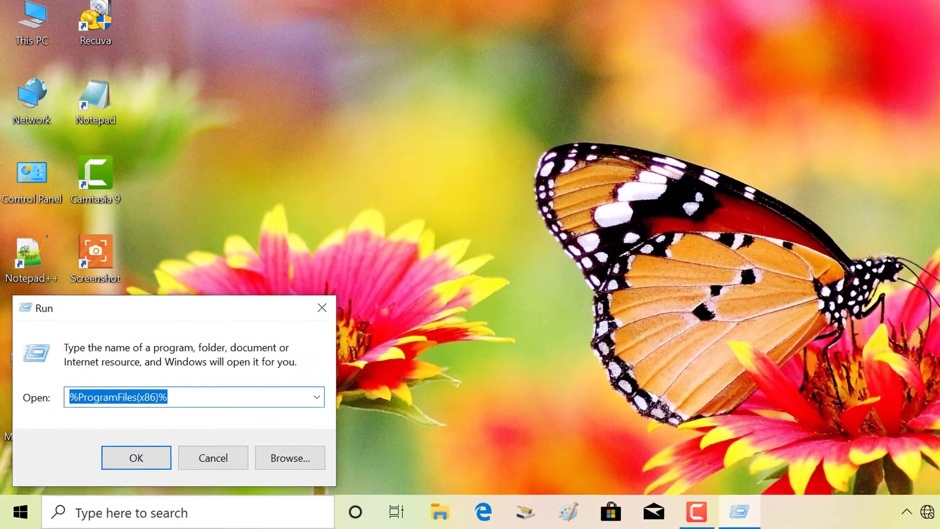
{"action": "left_click", "coordinate": [291, 408]}
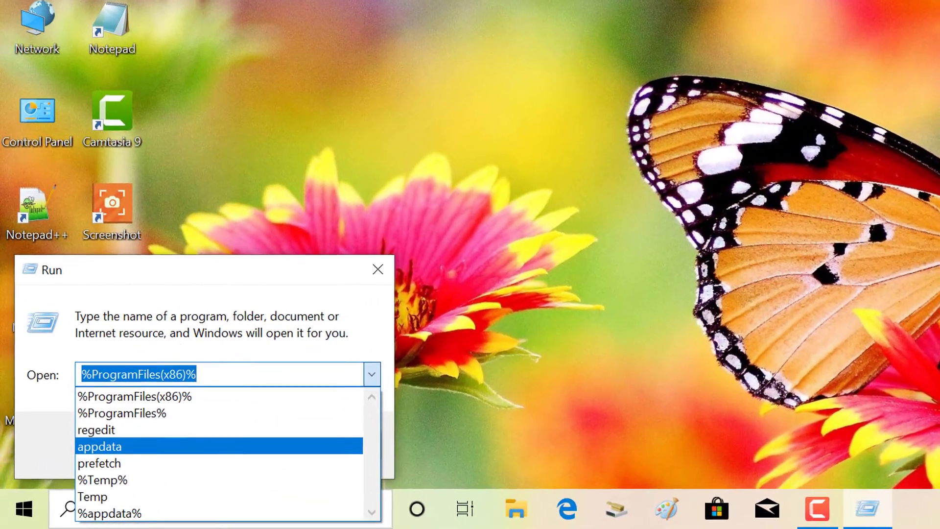
{"action": "left_click", "coordinate": [93, 451]}
{"action": "key", "text": "Return"}
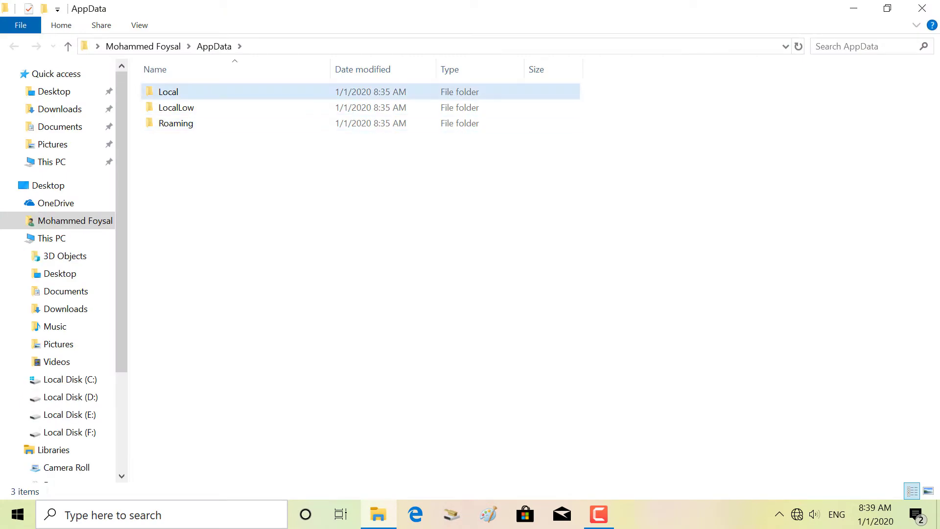
Open the Local folder inside AppData and delete its Mozilla folder
{"action": "key", "text": "Return"}
{"action": "scroll", "coordinate": [343, 274], "scroll_direction": "down", "scroll_amount": 1}
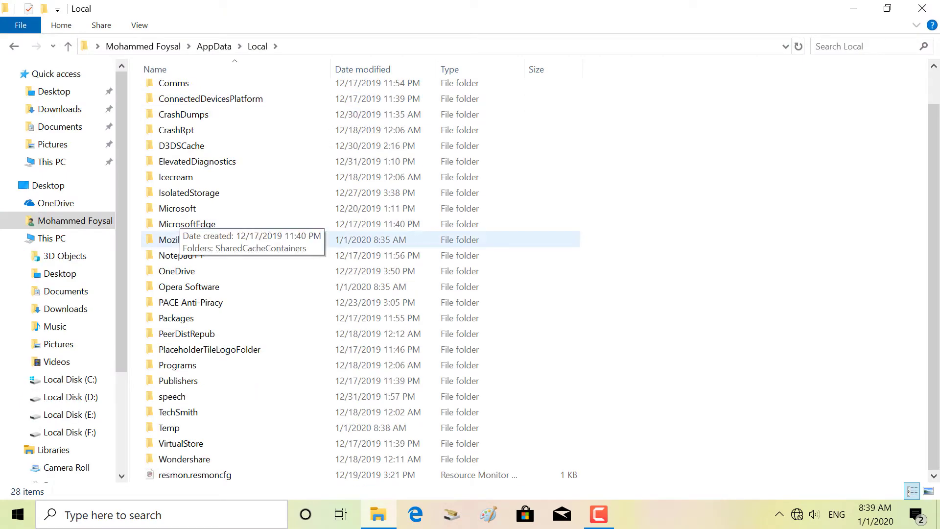
{"action": "left_click", "coordinate": [176, 239]}
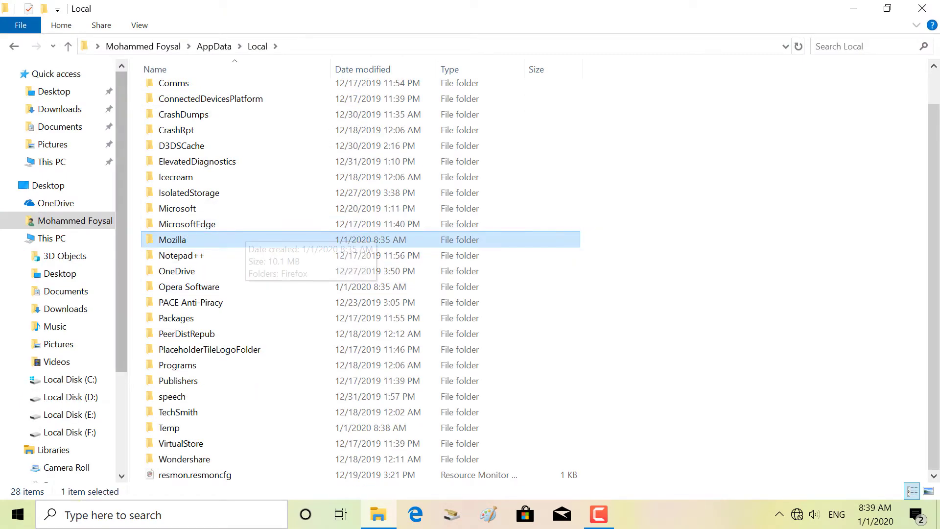
{"action": "right_click", "coordinate": [234, 240]}
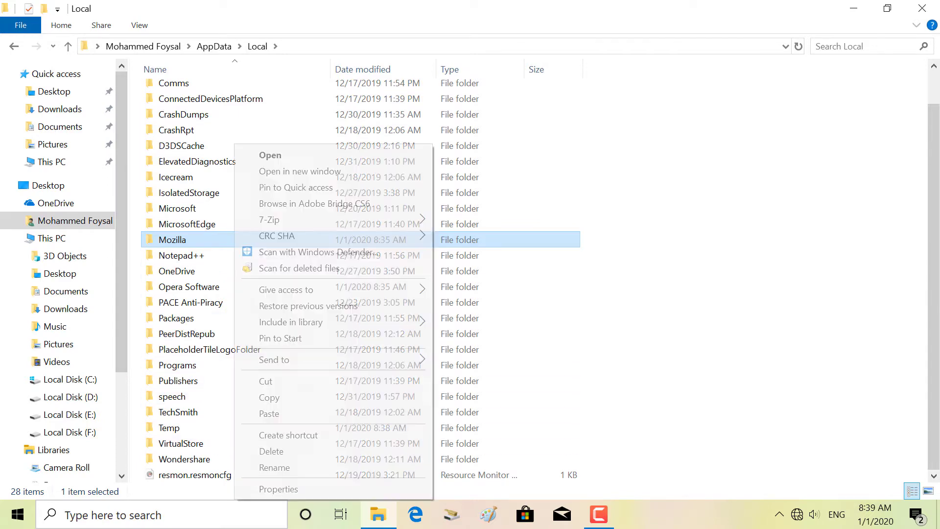
{"action": "left_click", "coordinate": [271, 451]}
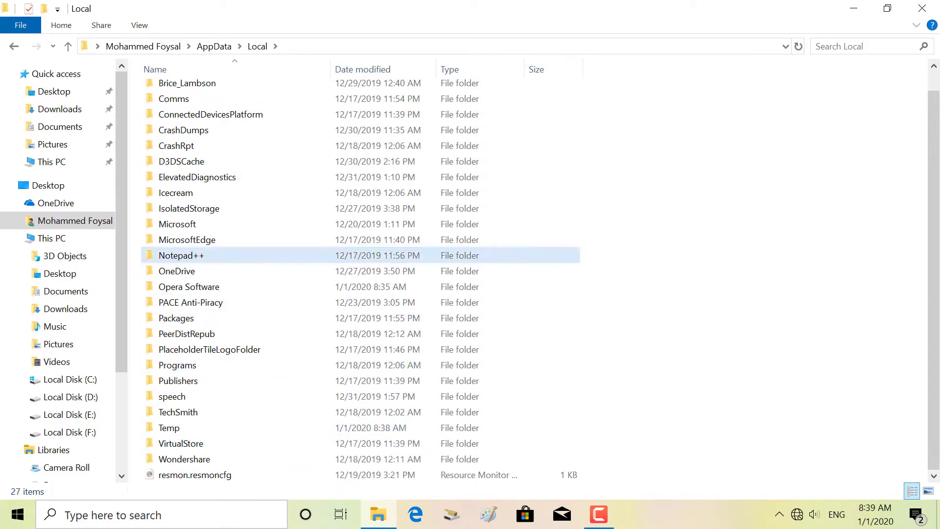
Inspect the contents of the Temp folder inside Local and return to the Local folder
{"action": "scroll", "coordinate": [196, 93], "scroll_direction": "down", "scroll_amount": 1}
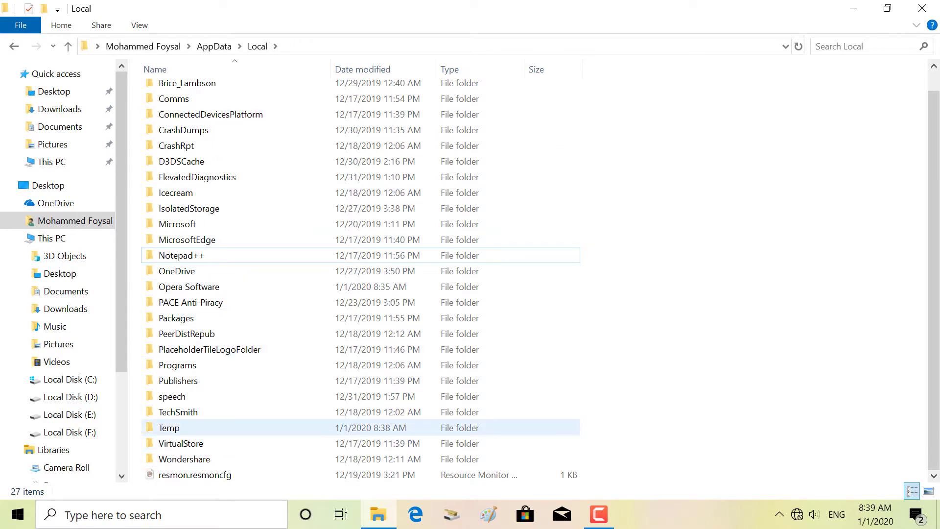
{"action": "double_click", "coordinate": [169, 427]}
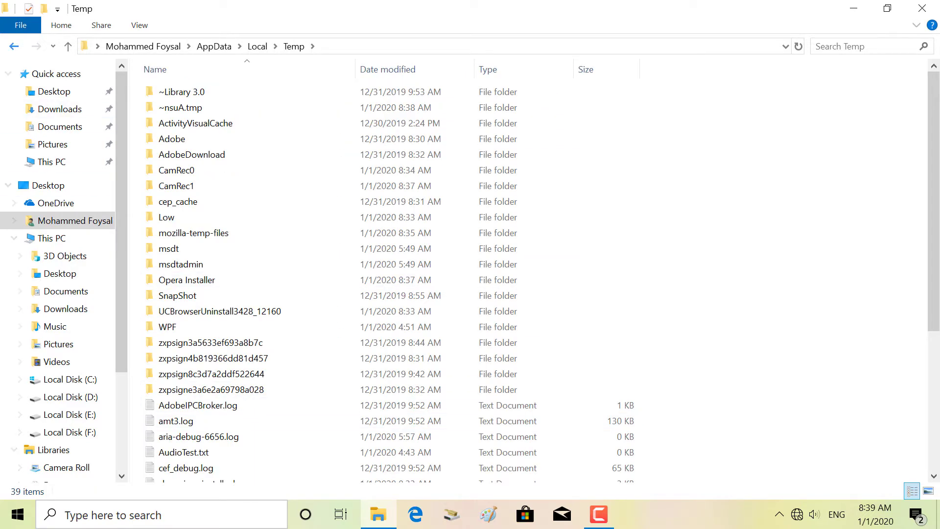
{"action": "left_click", "coordinate": [13, 46]}
{"action": "scroll", "coordinate": [360, 331], "scroll_direction": "down", "scroll_amount": 1}
{"action": "scroll", "coordinate": [360, 196], "scroll_direction": "up", "scroll_amount": 1}
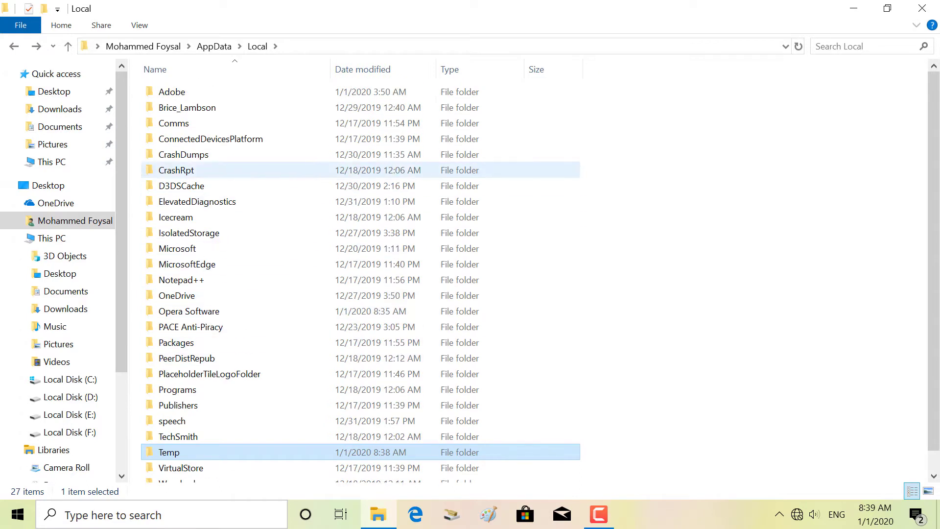
{"action": "left_click_drag", "start_coordinate": [187, 107], "coordinate": [279, 104]}
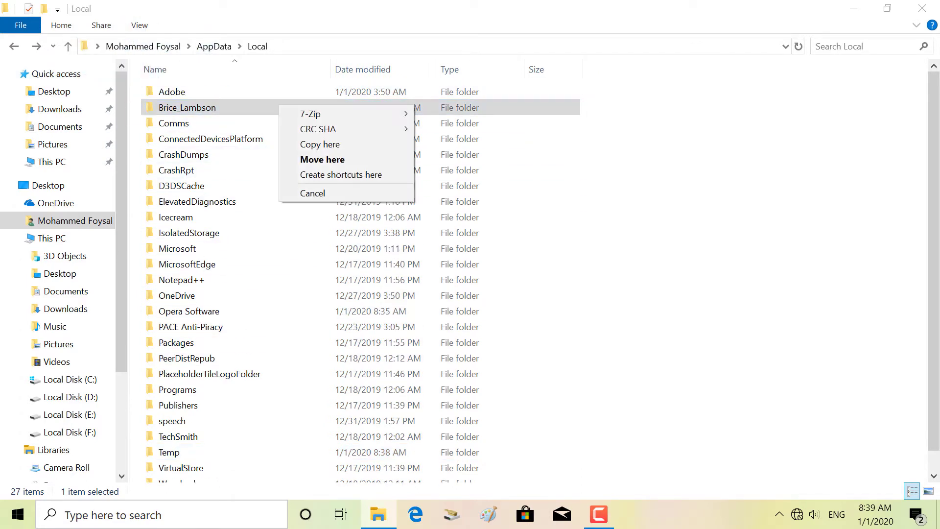
{"action": "key", "text": "Escape"}
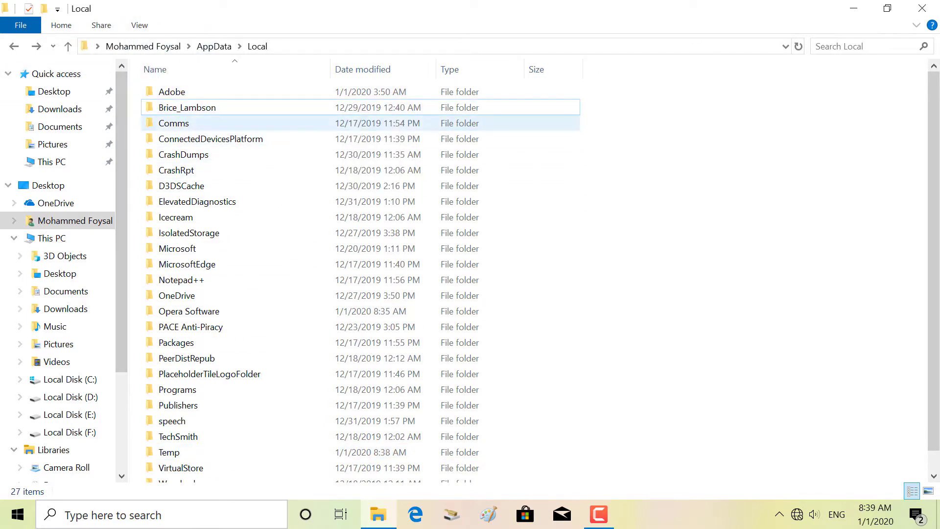
{"action": "double_click", "coordinate": [174, 123]}
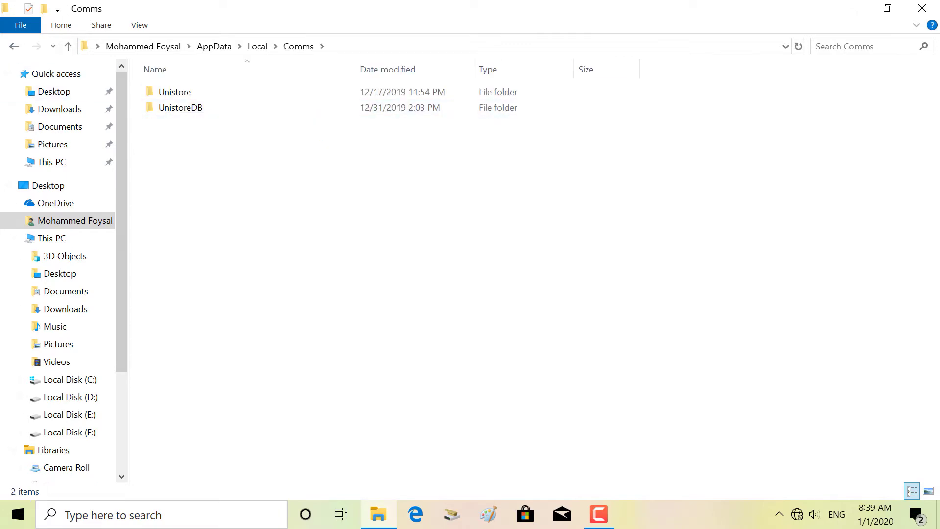
Return to the AppData folder, open LocalLow and delete its Mozilla folder
{"action": "left_click", "coordinate": [14, 46]}
{"action": "double_click", "coordinate": [178, 107]}
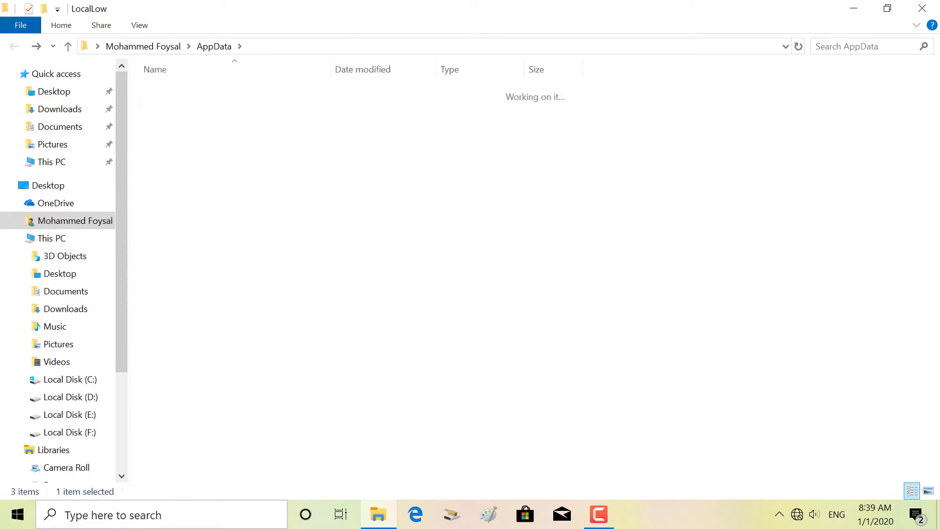
{"action": "left_click", "coordinate": [173, 123]}
{"action": "right_click", "coordinate": [189, 123]}
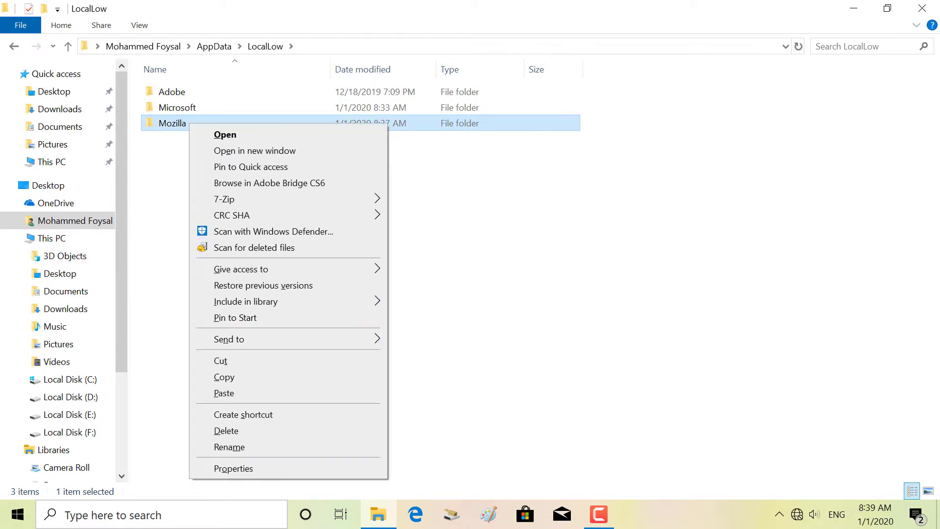
{"action": "left_click", "coordinate": [226, 430]}
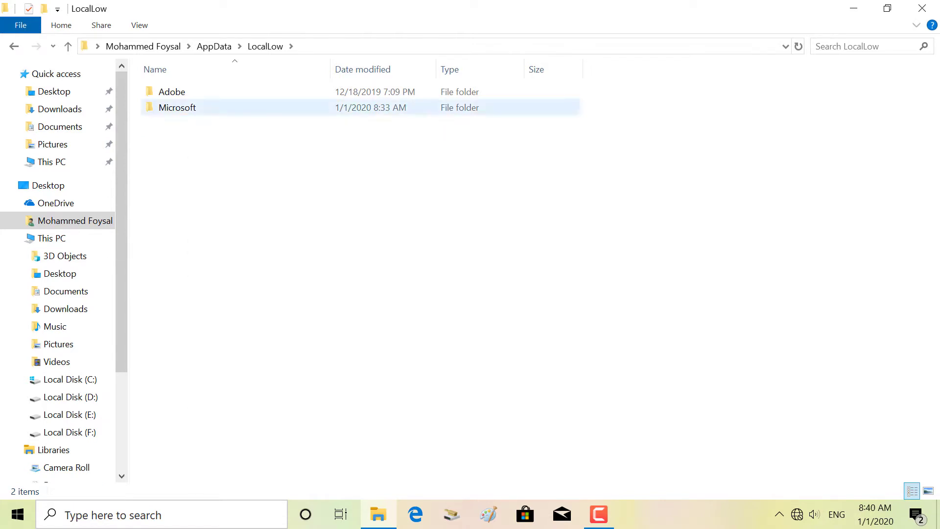
Open the Roaming folder inside AppData and view the combined properties of its Mozilla and Opera Software folders
{"action": "key", "text": "alt+Up"}
{"action": "double_click", "coordinate": [176, 122]}
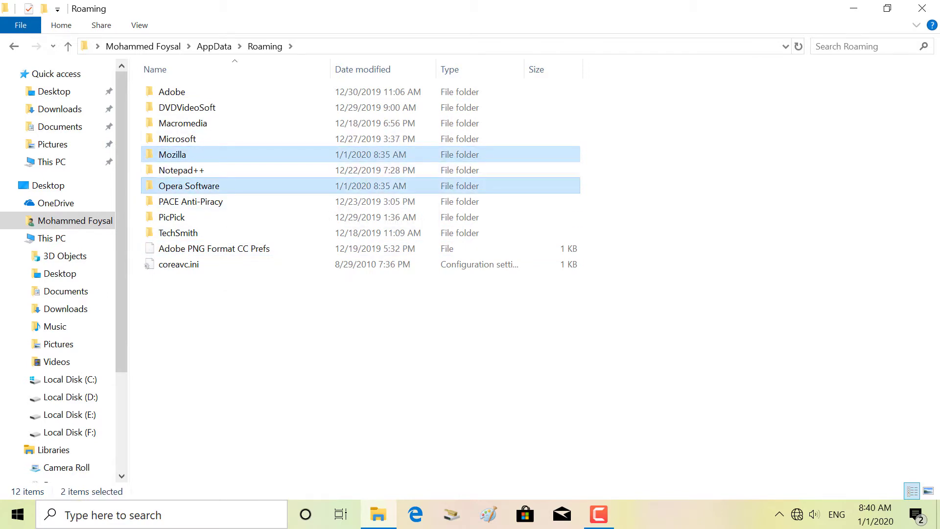
{"action": "right_click", "coordinate": [219, 186]}
{"action": "left_click", "coordinate": [263, 465]}
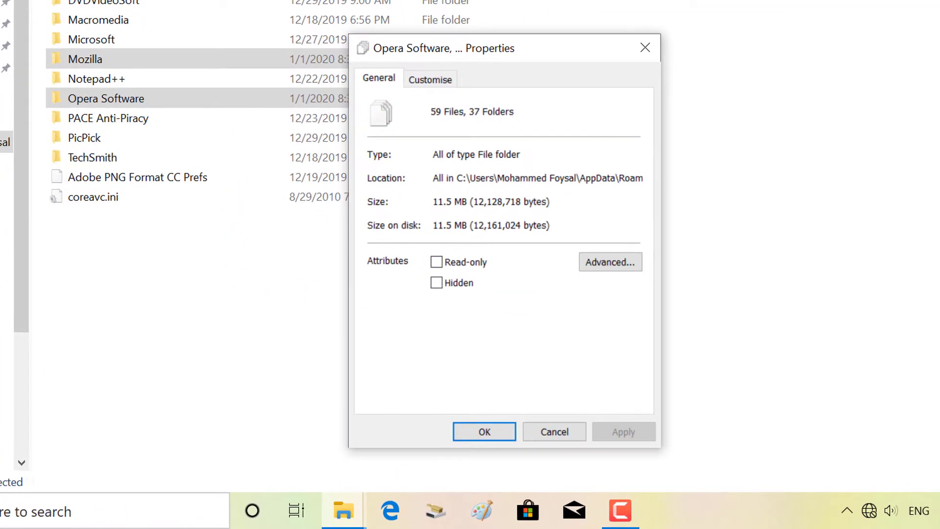
{"action": "left_click", "coordinate": [645, 47]}
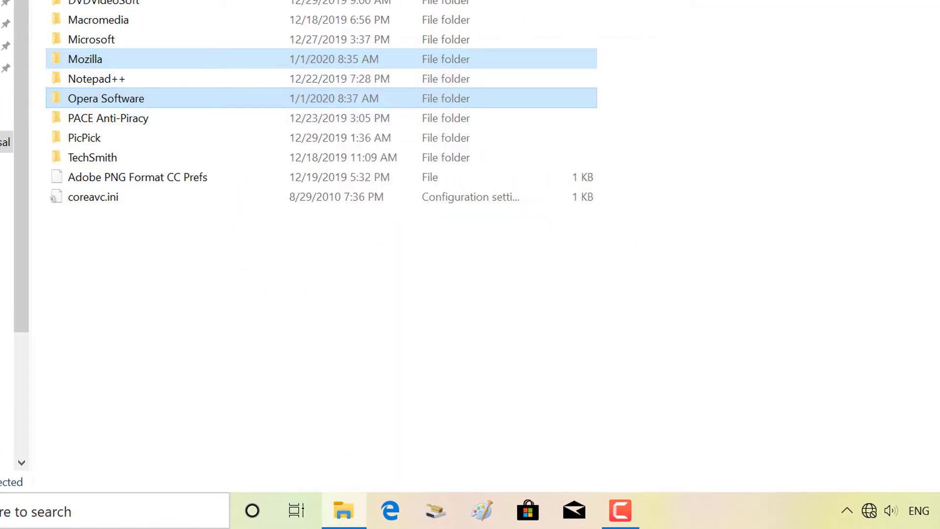
Delete the Mozilla and Opera Software folders from Roaming and close the File Explorer window
{"action": "right_click", "coordinate": [159, 97]}
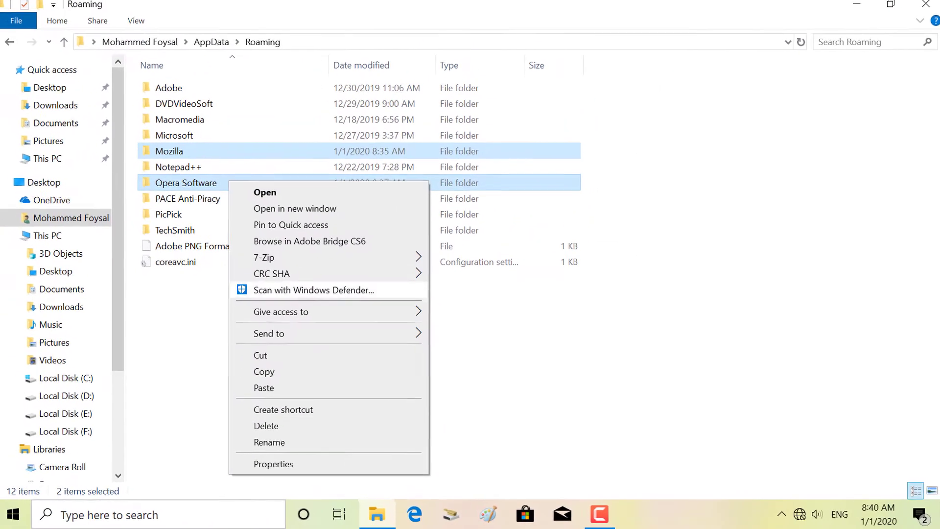
{"action": "left_click", "coordinate": [265, 425]}
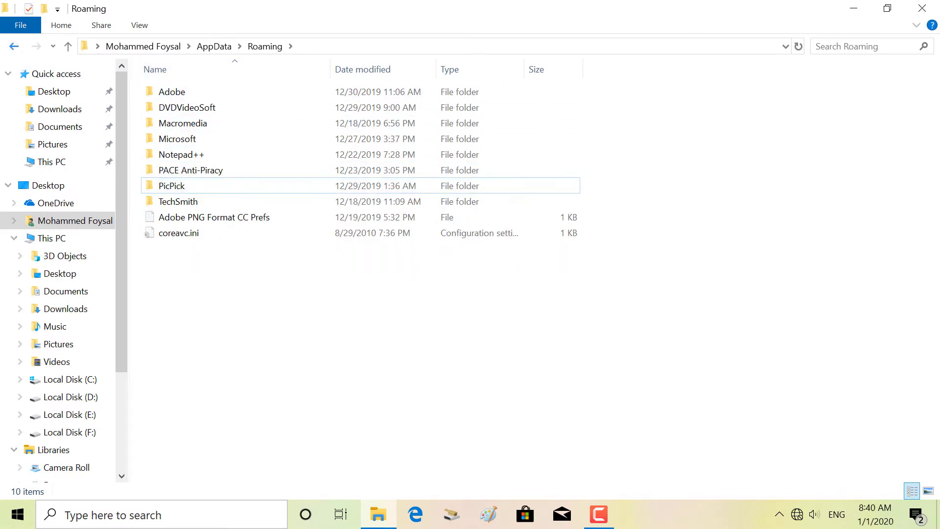
{"action": "key", "text": "alt+Left"}
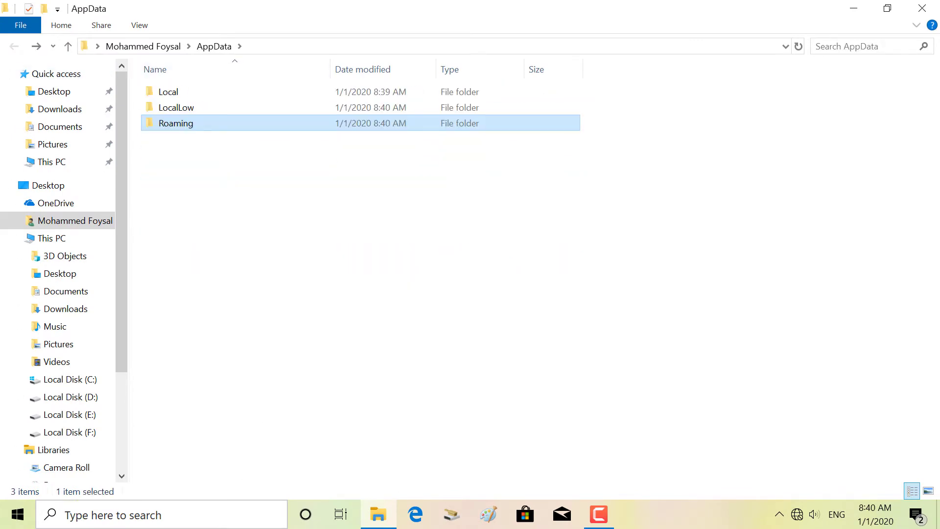
{"action": "key", "text": "alt+F4"}
Try to open the %appdata% location with the Run command and dismiss the app chooser
{"action": "right_click", "coordinate": [17, 513]}
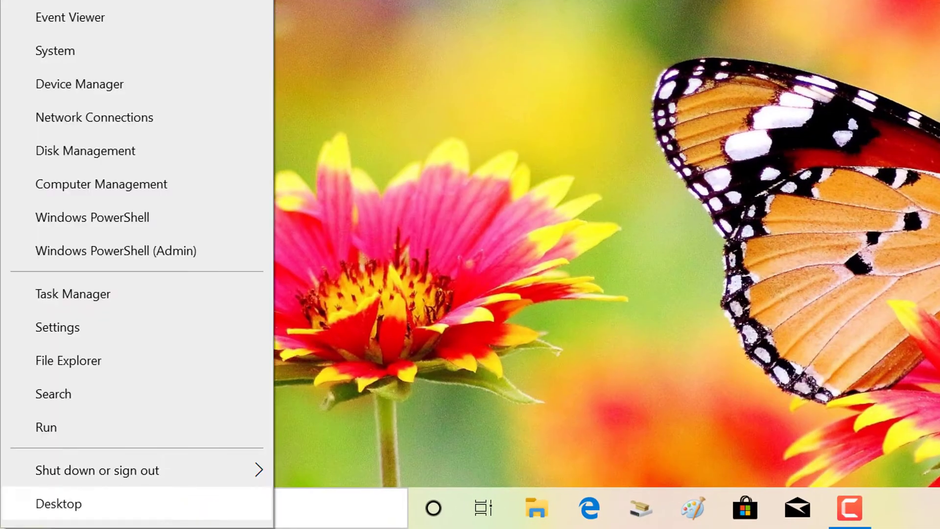
{"action": "key", "text": "Up"}
{"action": "key", "text": "Up"}
{"action": "key", "text": "Return"}
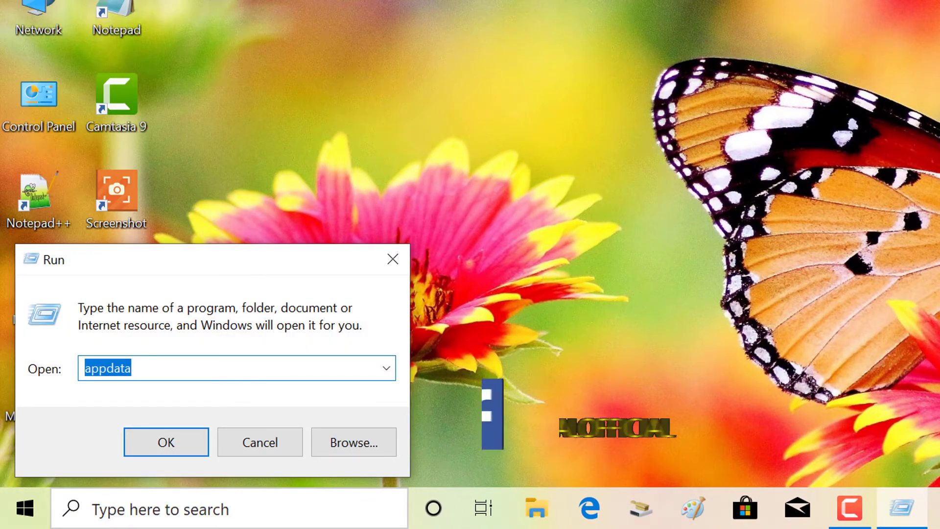
{"action": "left_click", "coordinate": [91, 368]}
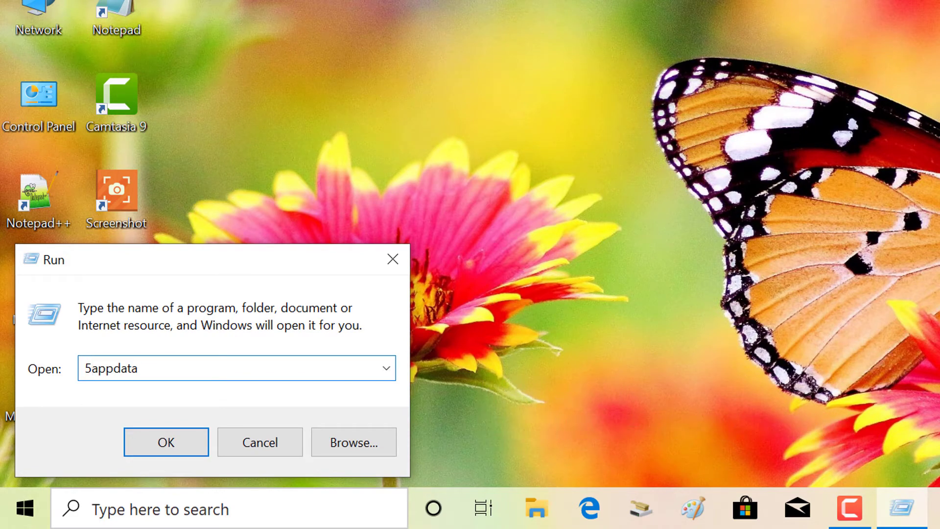
{"action": "type", "text": "%"}
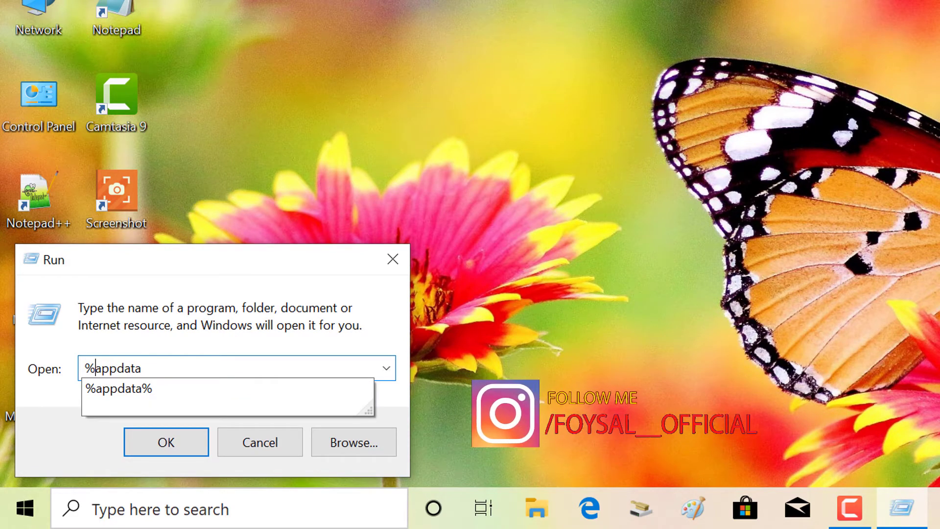
{"action": "left_click", "coordinate": [118, 389]}
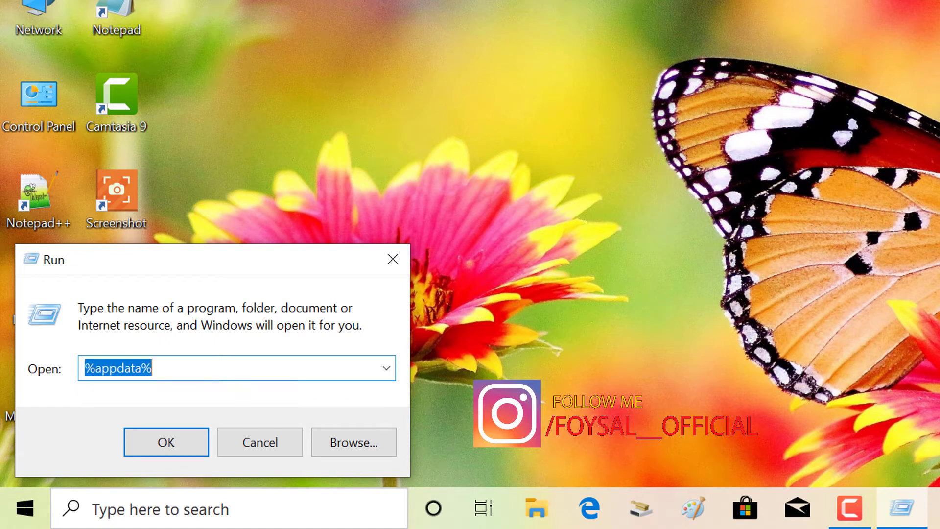
{"action": "key", "text": "Return"}
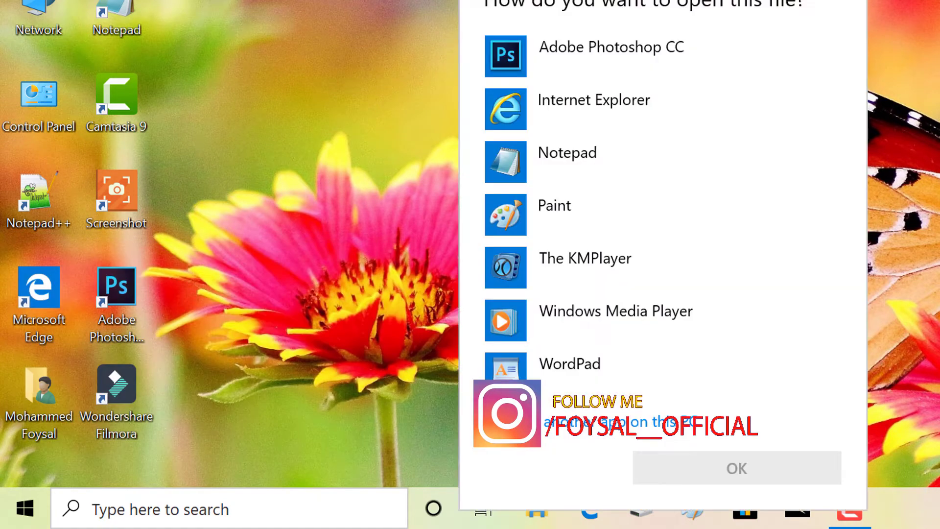
{"action": "key", "text": "Escape"}
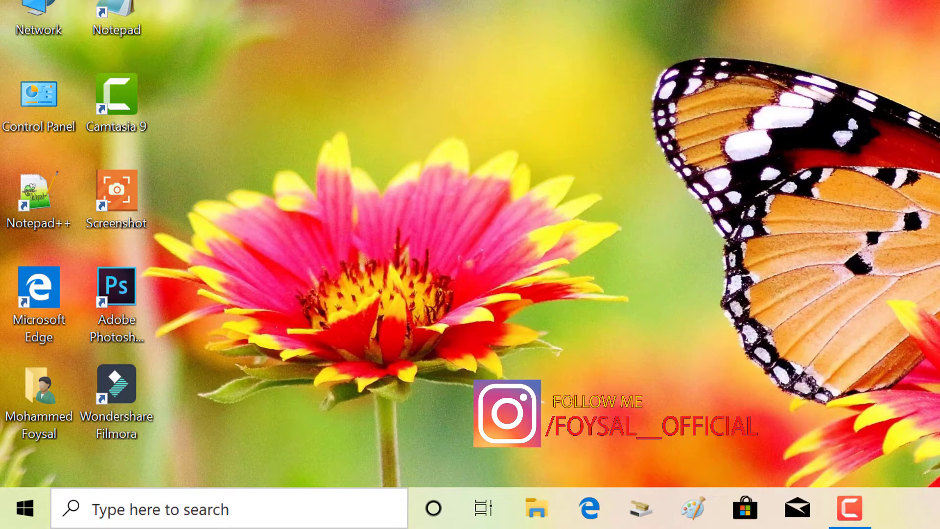
Try the %appdata% Run command a second time and dismiss the result
{"action": "right_click", "coordinate": [165, 509]}
{"action": "right_click", "coordinate": [28, 515]}
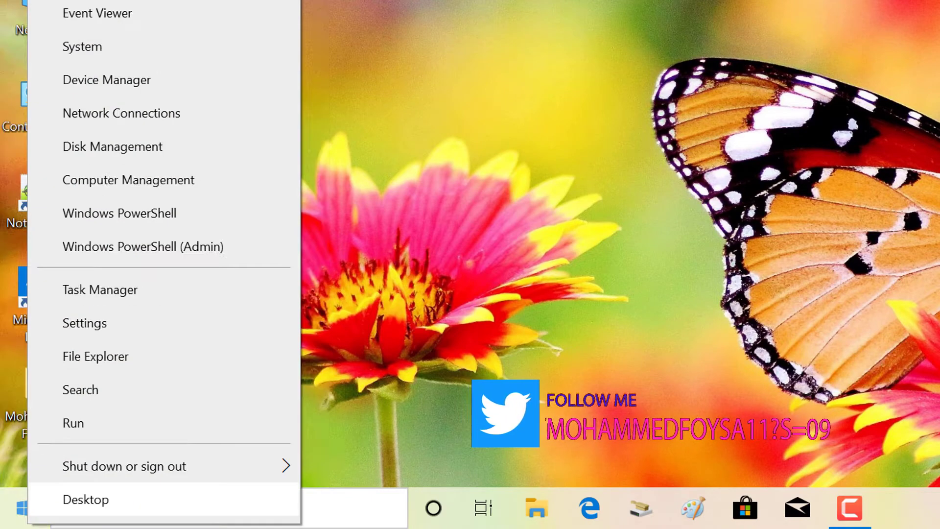
{"action": "left_click", "coordinate": [72, 422]}
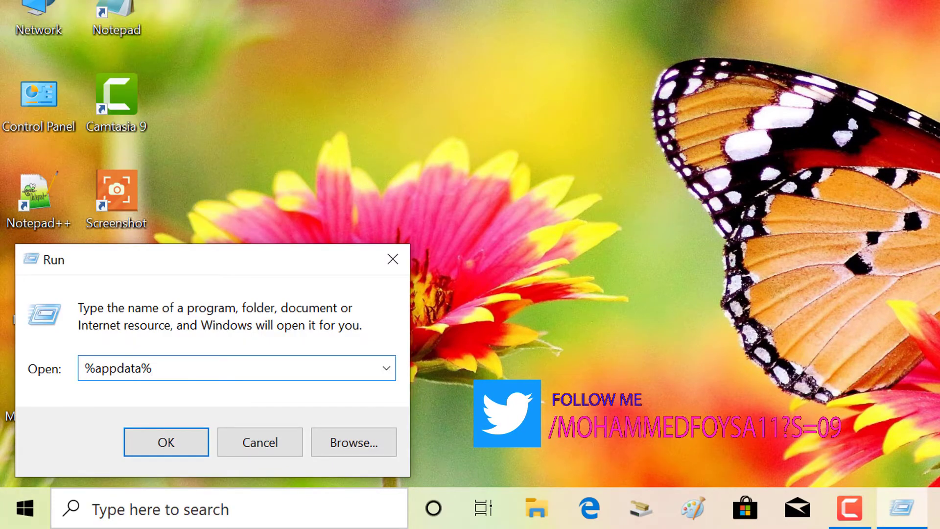
{"action": "key", "text": "Return"}
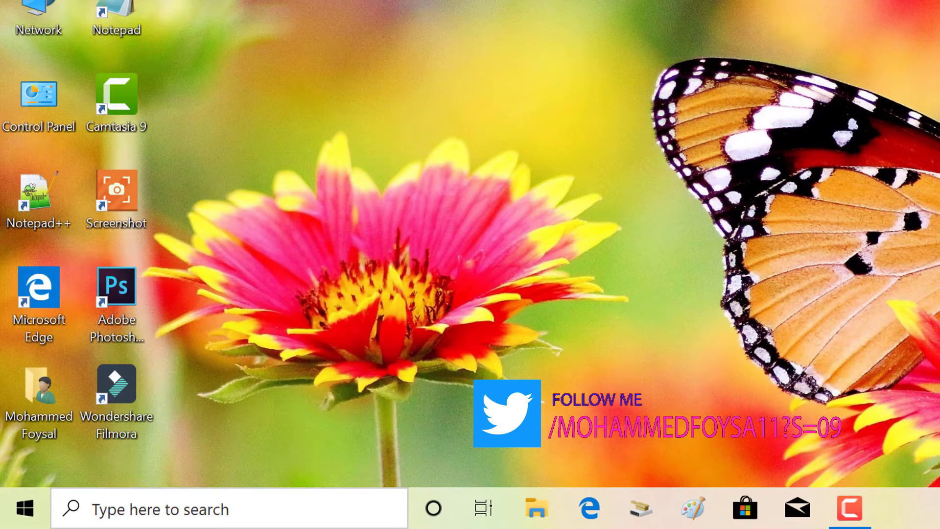
{"action": "key", "text": "Escape"}
Open the Registry Editor by running regedit from the Run command history
{"action": "key", "text": "super+x"}
{"action": "key", "text": "Up"}
{"action": "key", "text": "Up"}
{"action": "key", "text": "Up"}
{"action": "key", "text": "Up"}
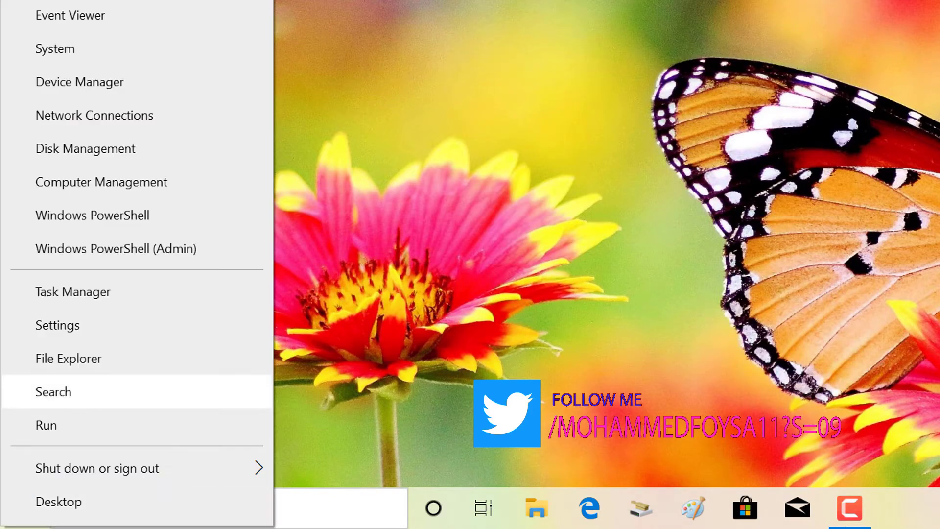
{"action": "key", "text": "Down"}
{"action": "key", "text": "Return"}
{"action": "key", "text": "alt+Down"}
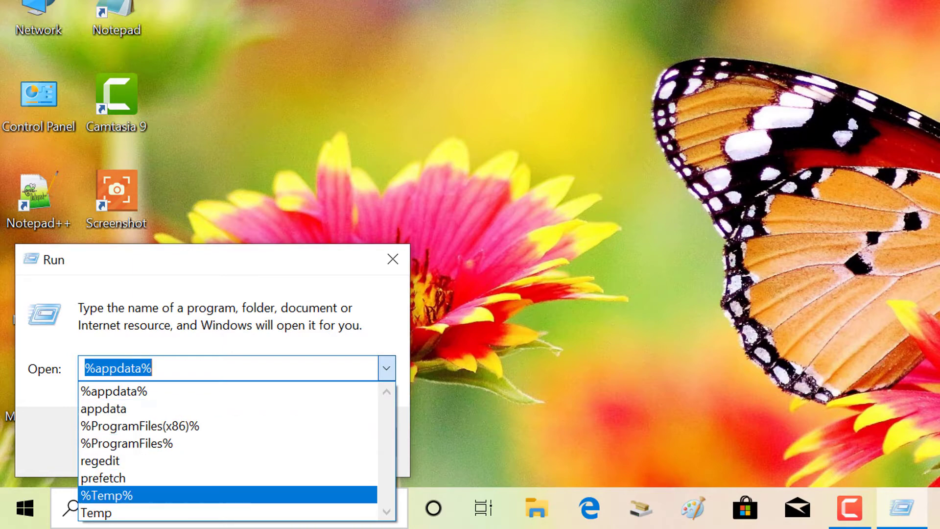
{"action": "left_click", "coordinate": [100, 460]}
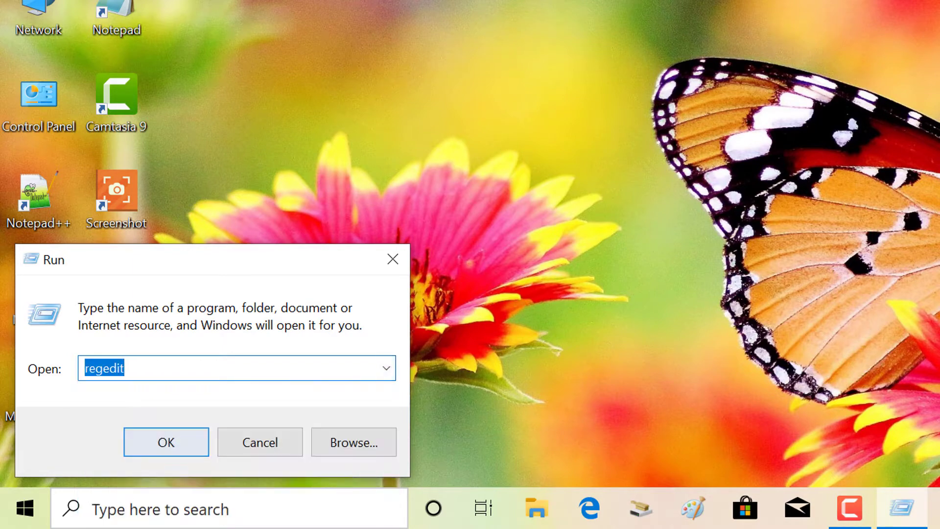
{"action": "left_click", "coordinate": [166, 442]}
{"action": "key", "text": "Return"}
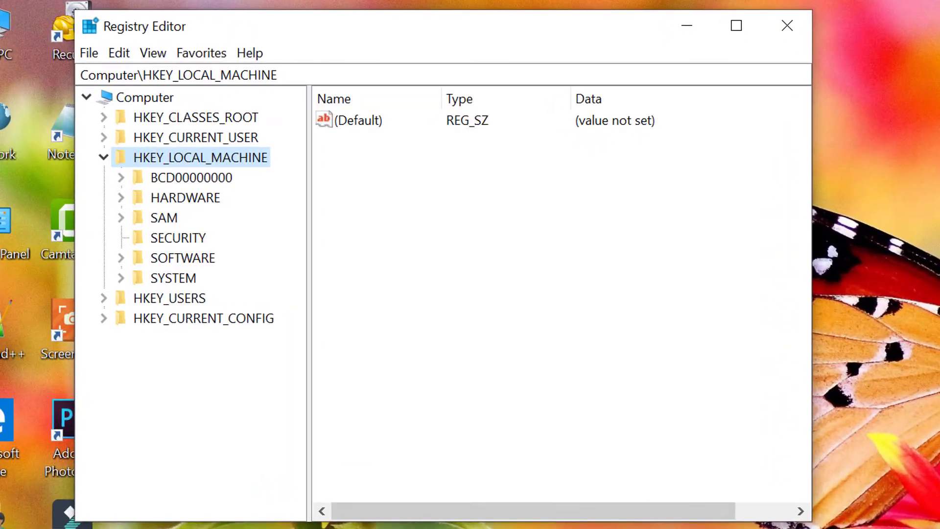
Collapse HKEY_LOCAL_MACHINE, expand HKEY_CURRENT_USER\SOFTWARE and select its Mozilla key
{"action": "left_click", "coordinate": [104, 157]}
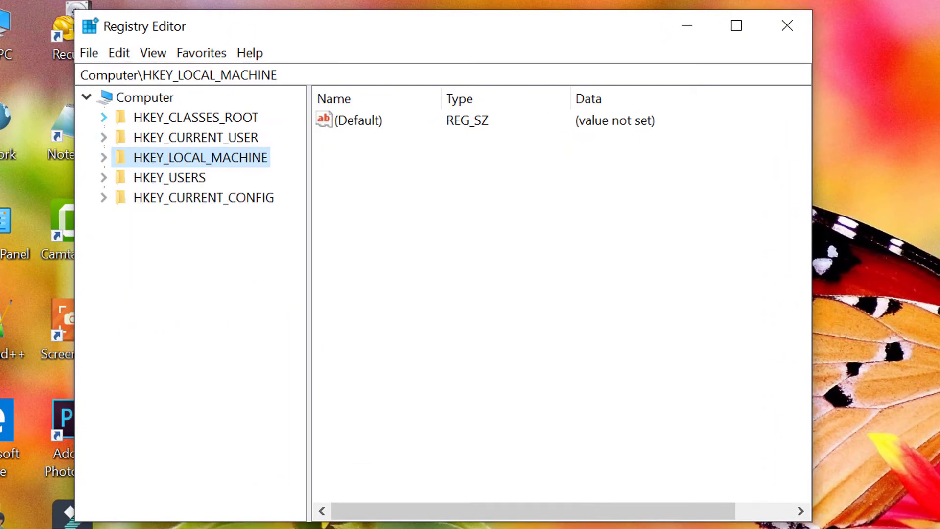
{"action": "left_click", "coordinate": [103, 137]}
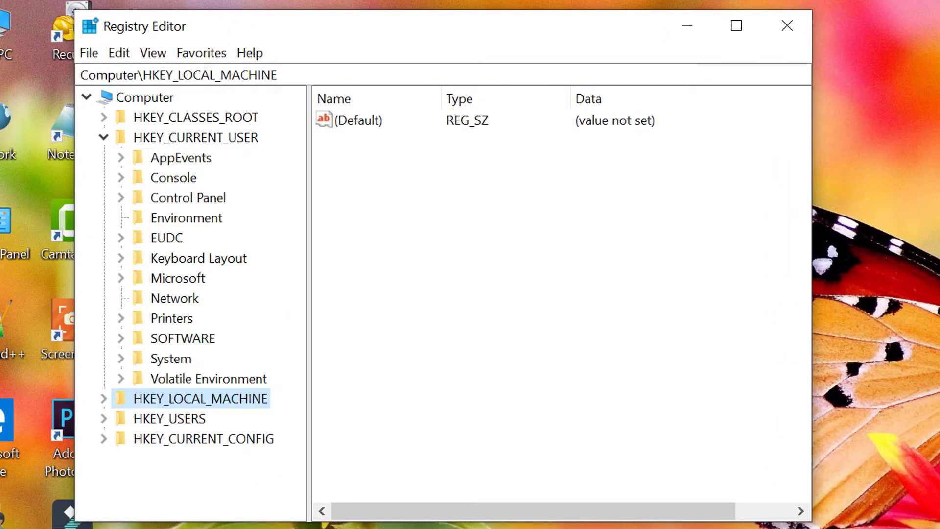
{"action": "left_click", "coordinate": [121, 337]}
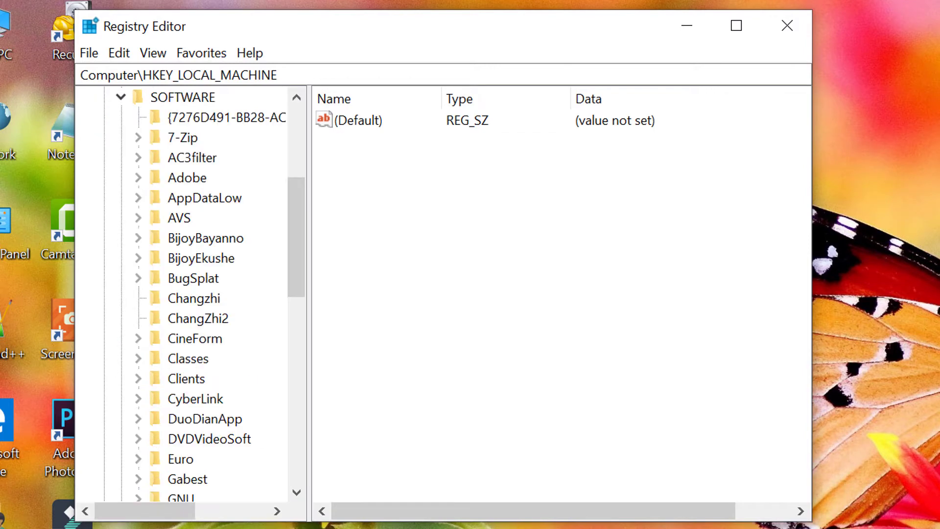
{"action": "scroll", "coordinate": [191, 303], "scroll_direction": "down", "scroll_amount": 5}
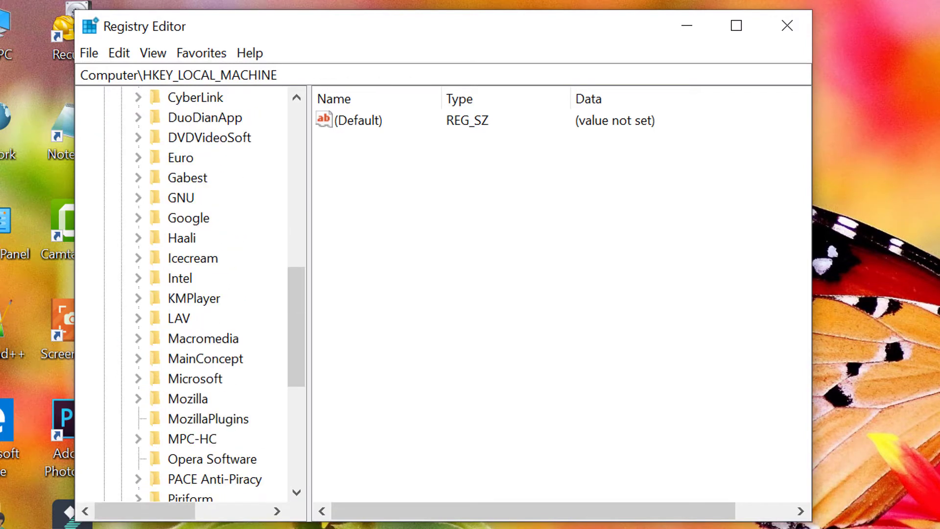
{"action": "scroll", "coordinate": [191, 293], "scroll_direction": "down", "scroll_amount": 2}
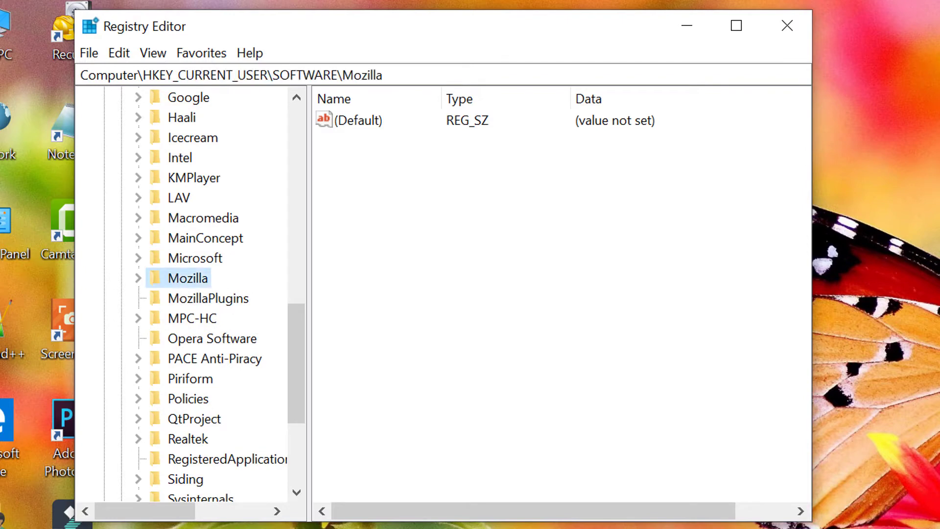
Export the Mozilla registry key to the Documents folder as a registration file named BACKUP
{"action": "right_click", "coordinate": [183, 273]}
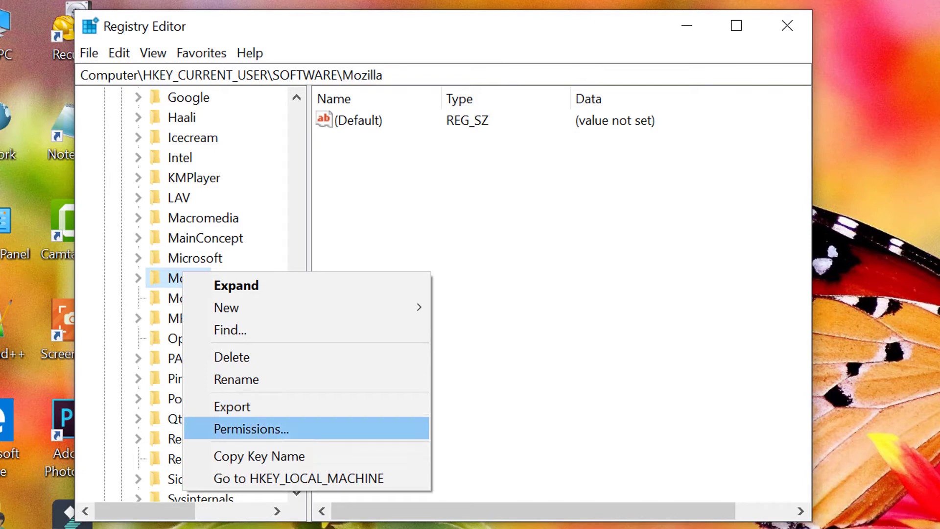
{"action": "left_click", "coordinate": [232, 406]}
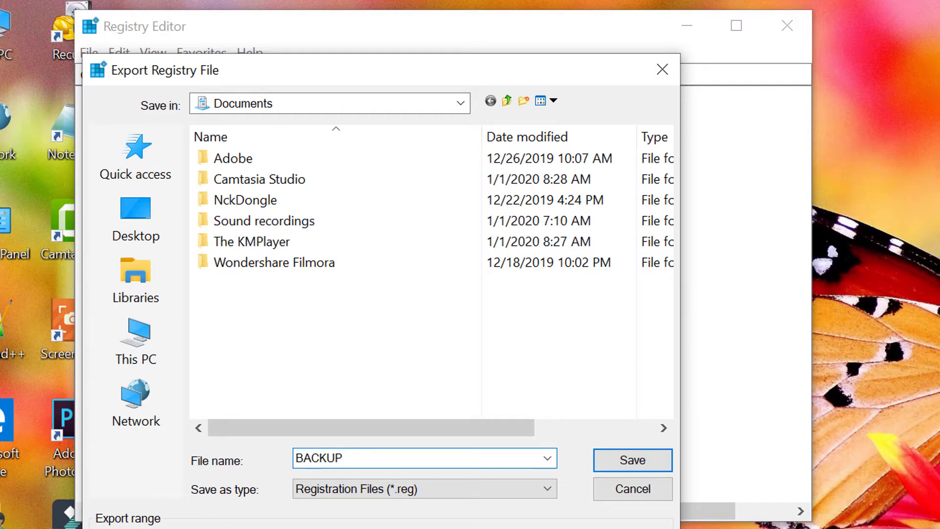
{"action": "key", "text": "Return"}
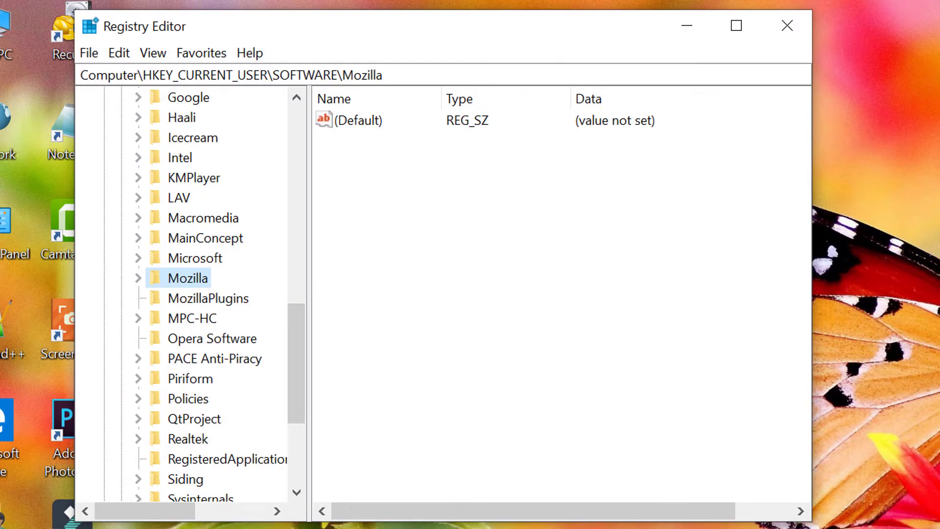
Delete the Mozilla key and all of its subkeys from HKEY_CURRENT_USER\SOFTWARE
{"action": "right_click", "coordinate": [187, 278]}
{"action": "left_click", "coordinate": [235, 363]}
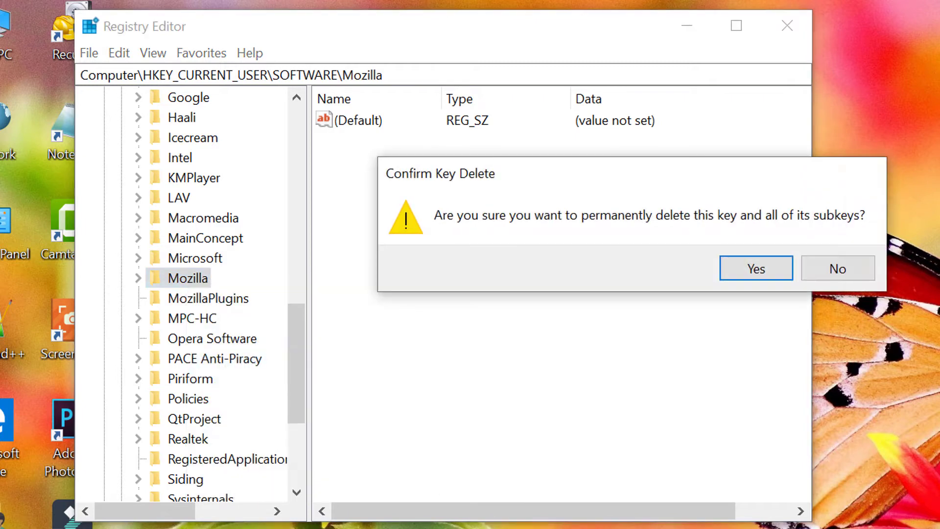
{"action": "key", "text": "Return"}
Look through HKEY_CURRENT_USER\SOFTWARE for other browser leftovers and delete the UCBrowserPID key
{"action": "scroll", "coordinate": [220, 258], "scroll_direction": "down", "scroll_amount": 3}
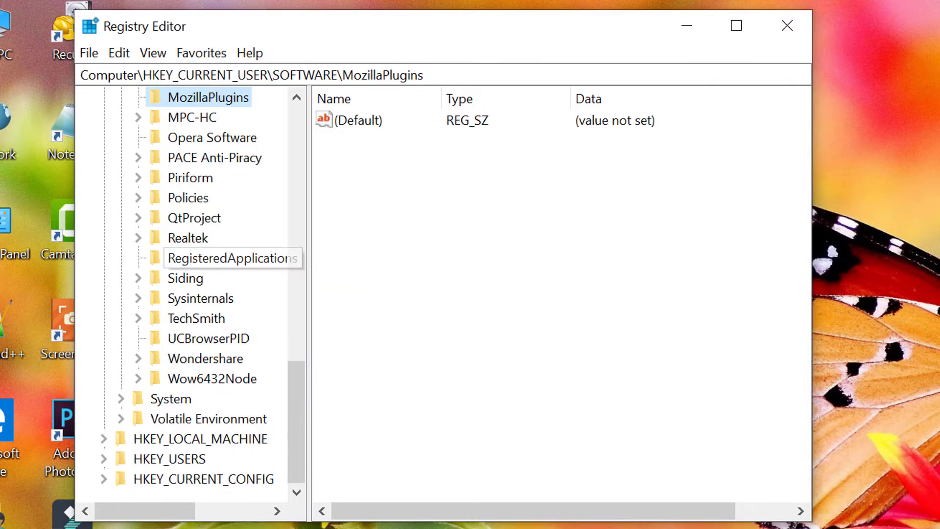
{"action": "scroll", "coordinate": [220, 258], "scroll_direction": "up", "scroll_amount": 7}
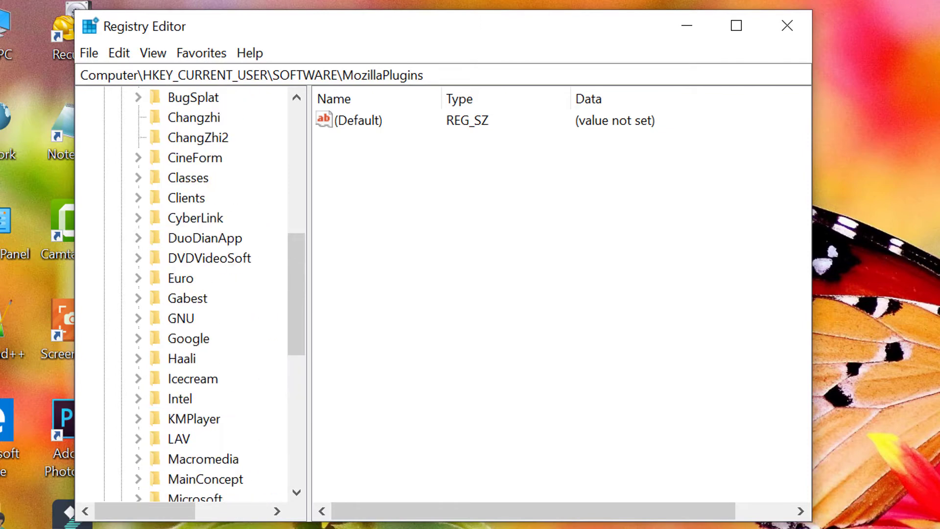
{"action": "scroll", "coordinate": [195, 293], "scroll_direction": "up", "scroll_amount": 3}
{"action": "scroll", "coordinate": [195, 293], "scroll_direction": "down", "scroll_amount": 7}
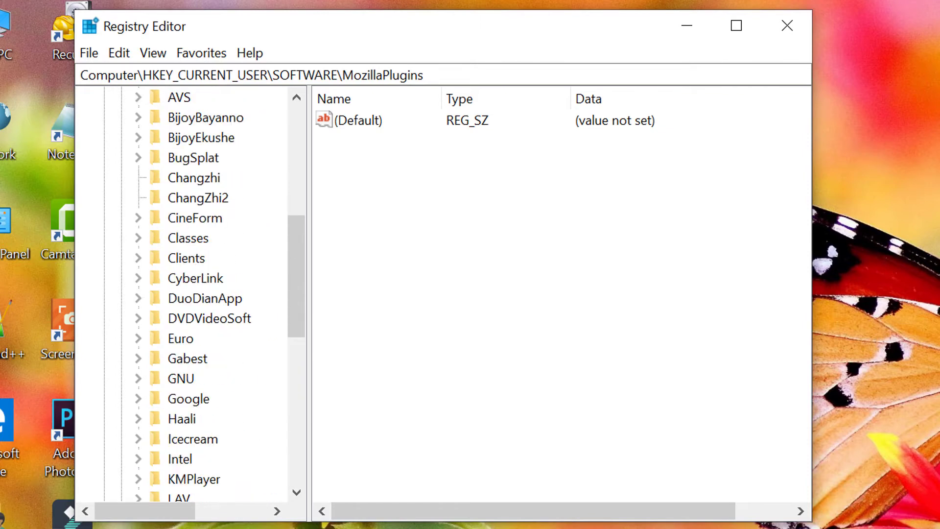
{"action": "scroll", "coordinate": [196, 294], "scroll_direction": "up", "scroll_amount": 2}
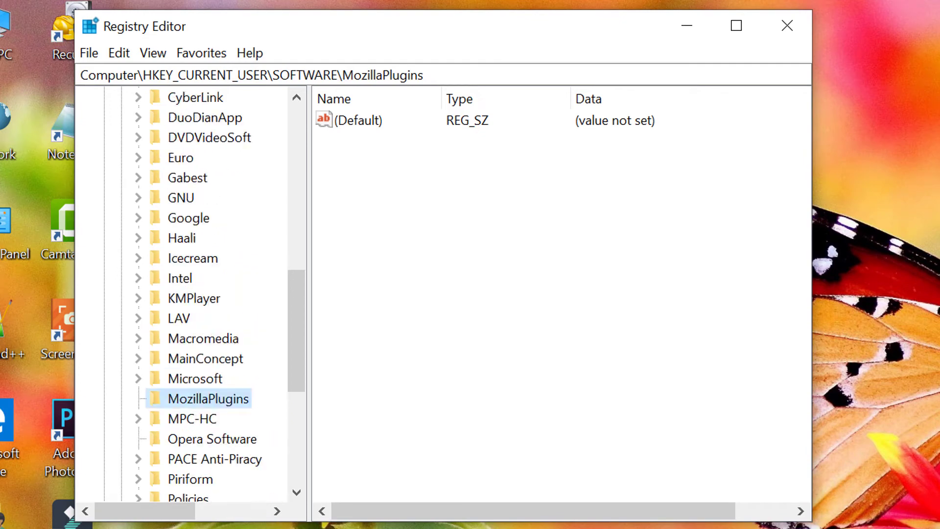
{"action": "scroll", "coordinate": [138, 278], "scroll_direction": "down", "scroll_amount": 5}
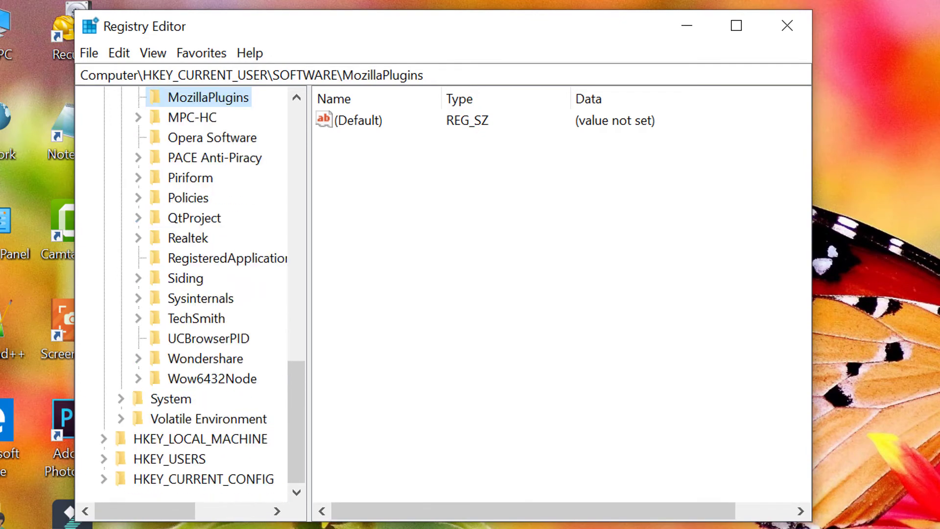
{"action": "left_click", "coordinate": [208, 338]}
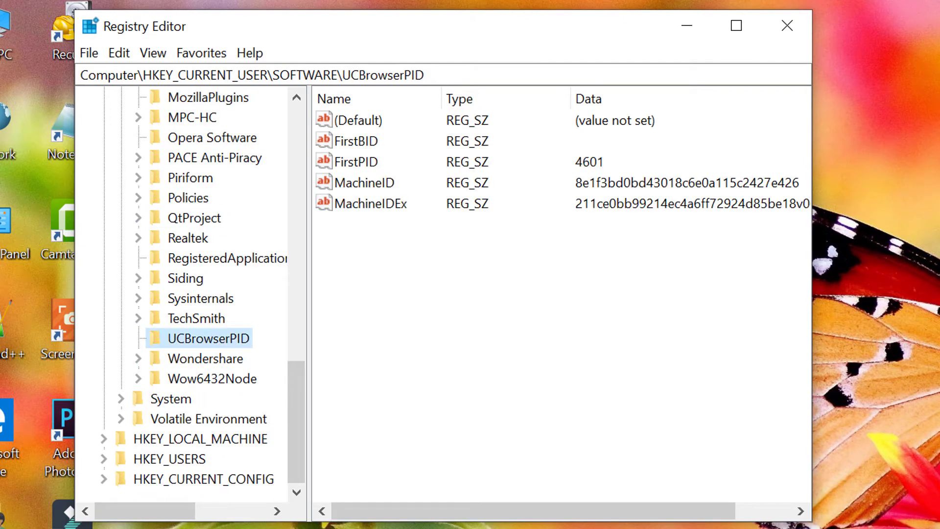
{"action": "right_click", "coordinate": [226, 338]}
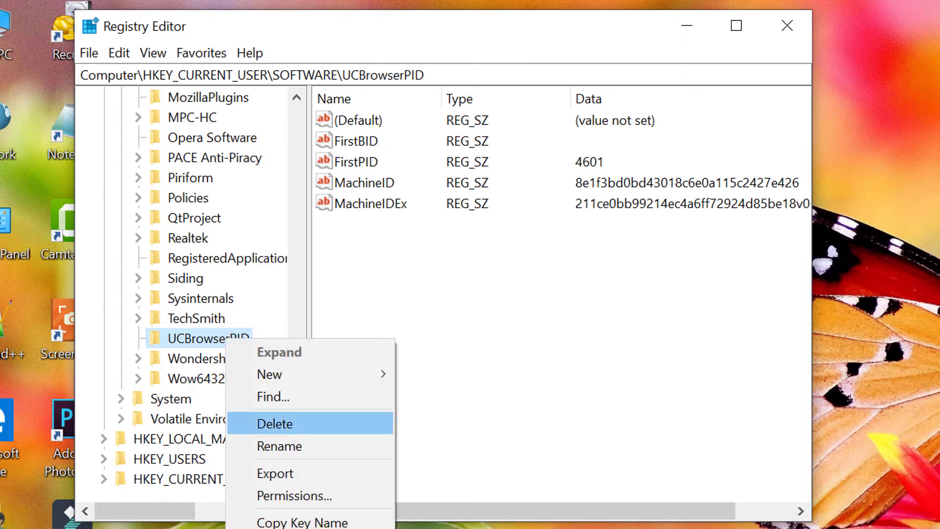
{"action": "left_click", "coordinate": [274, 423]}
{"action": "key", "text": "Return"}
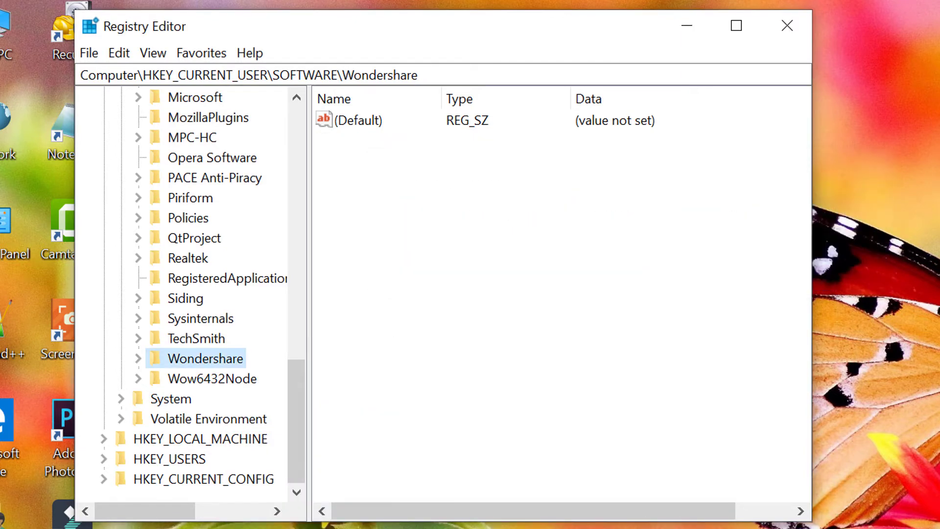
Inspect the Wow6432Node branch down through Microsoft and Active Setup to the Installed Components subkeys, and collapse it
{"action": "left_click", "coordinate": [138, 379]}
{"action": "scroll", "coordinate": [190, 293], "scroll_direction": "down", "scroll_amount": 1}
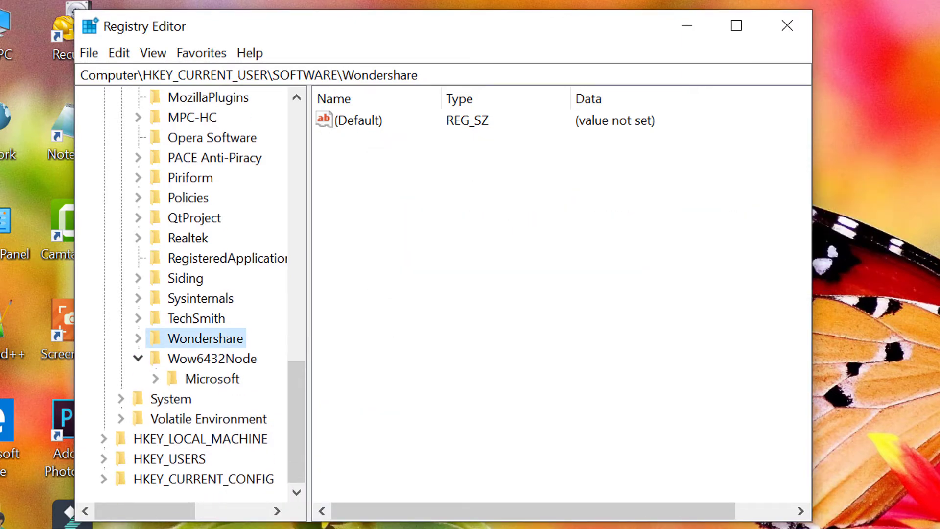
{"action": "left_click", "coordinate": [155, 378]}
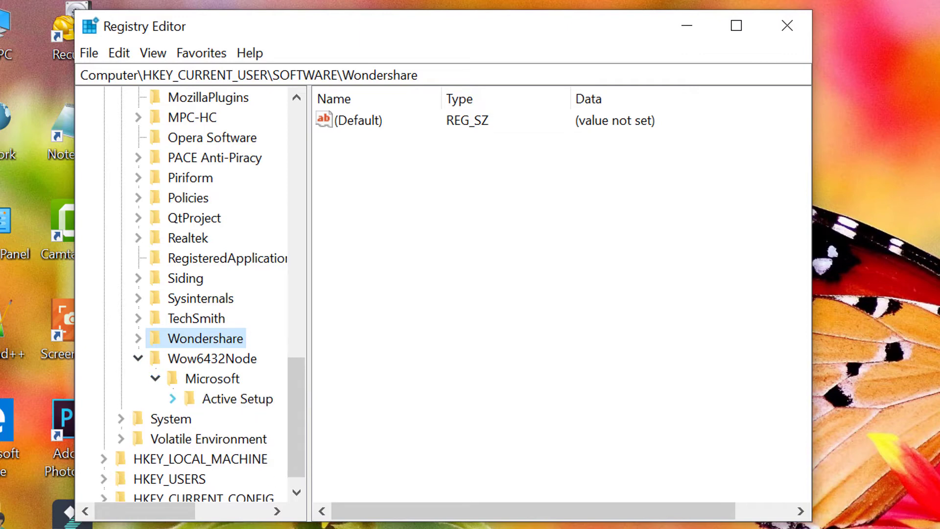
{"action": "left_click", "coordinate": [172, 398]}
{"action": "left_click", "coordinate": [190, 419]}
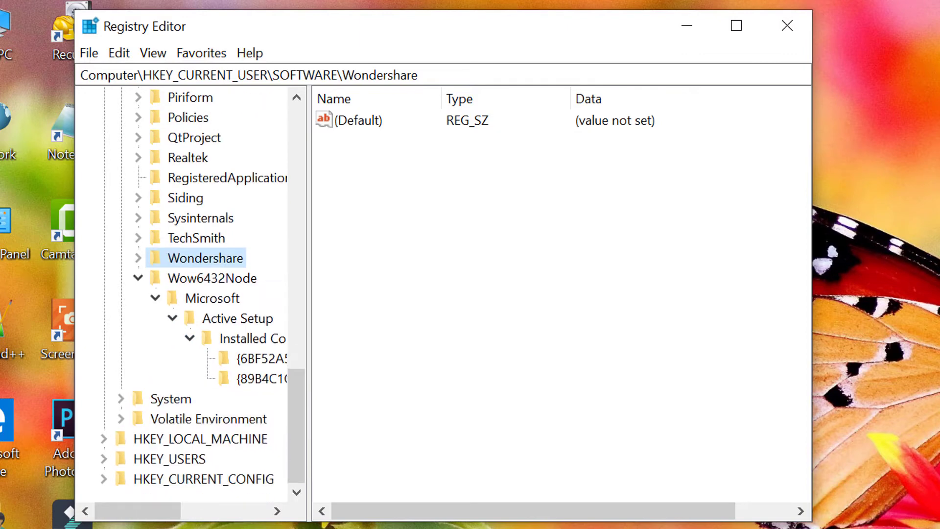
{"action": "left_click", "coordinate": [189, 338]}
{"action": "left_click", "coordinate": [138, 318]}
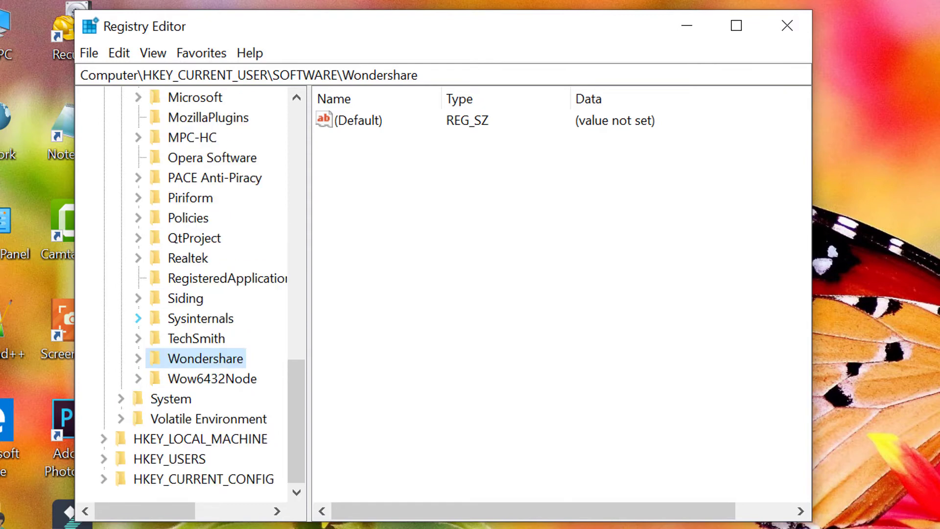
Review the remaining keys under HKEY_CURRENT_USER\SOFTWARE and collapse HKEY_CURRENT_USER
{"action": "scroll", "coordinate": [205, 279], "scroll_direction": "up", "scroll_amount": 2}
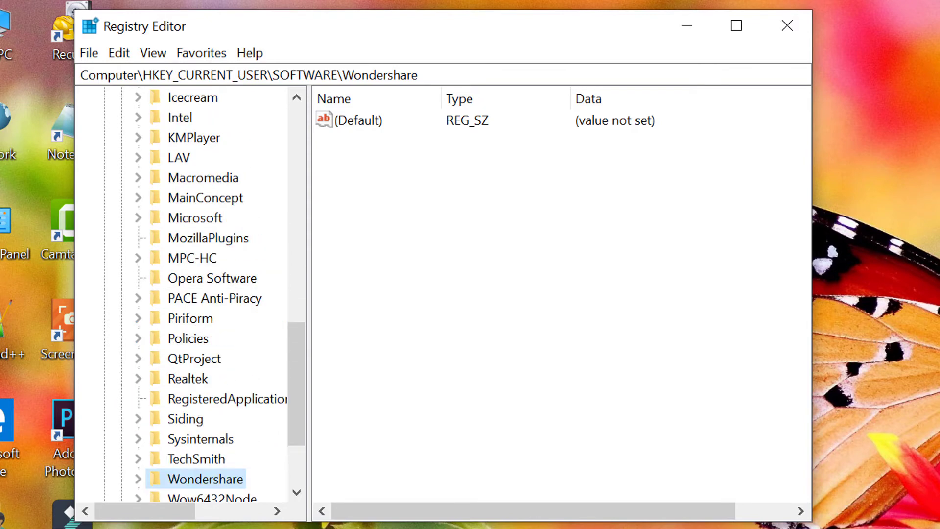
{"action": "scroll", "coordinate": [205, 279], "scroll_direction": "up", "scroll_amount": 5}
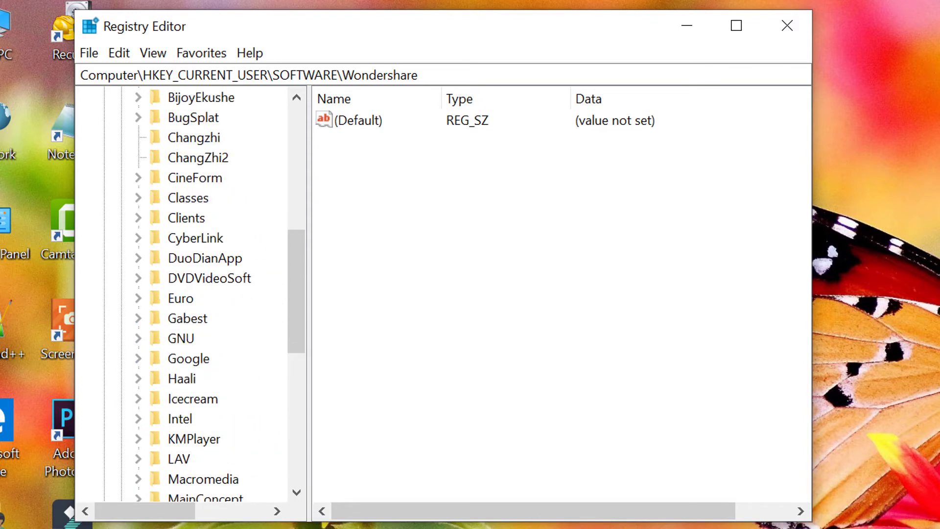
{"action": "scroll", "coordinate": [206, 279], "scroll_direction": "up", "scroll_amount": 2}
{"action": "scroll", "coordinate": [153, 260], "scroll_direction": "up", "scroll_amount": 4}
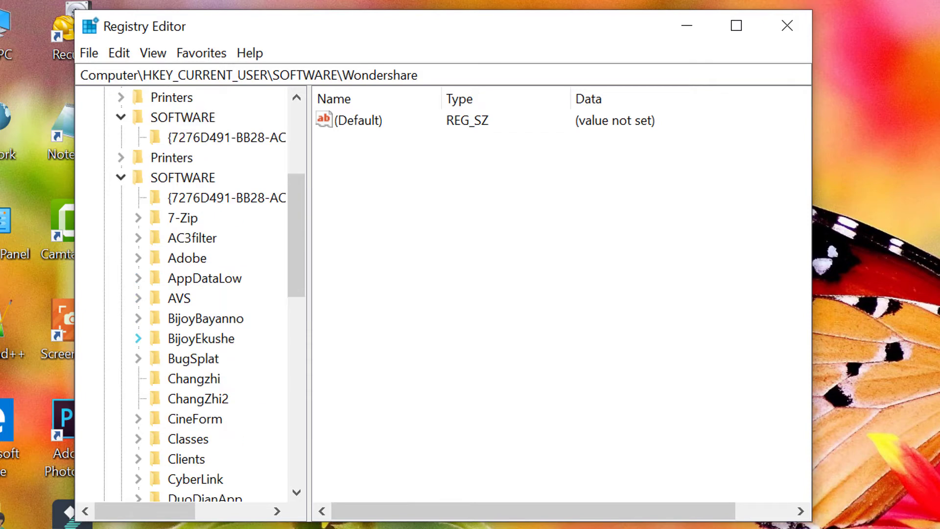
{"action": "right_click", "coordinate": [153, 261]}
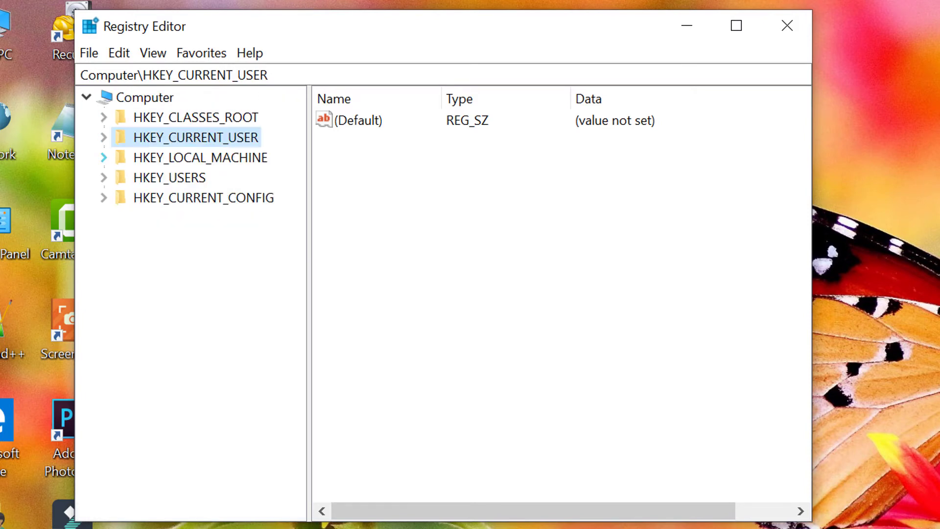
Expand HKEY_LOCAL_MACHINE, check its SYSTEM key and the Software subkey inside for browser entries, and collapse SYSTEM
{"action": "left_click", "coordinate": [104, 157]}
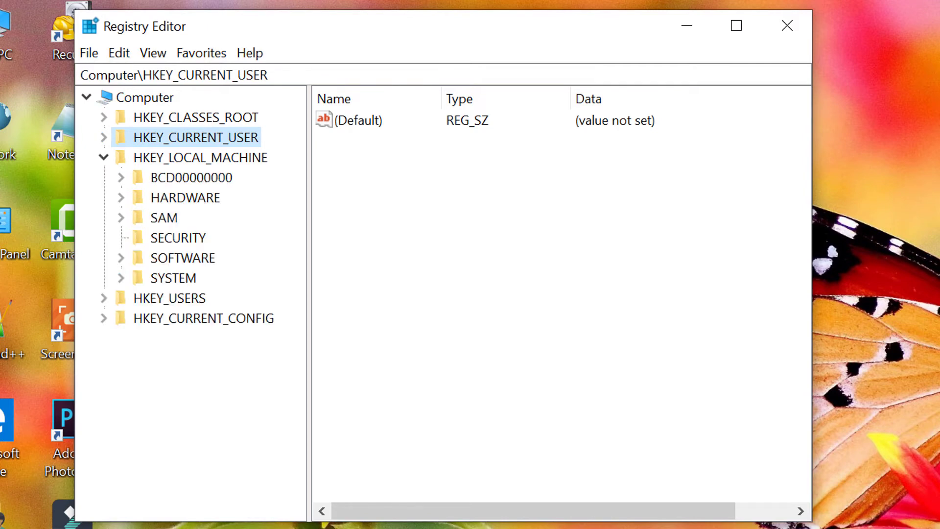
{"action": "left_click", "coordinate": [121, 277]}
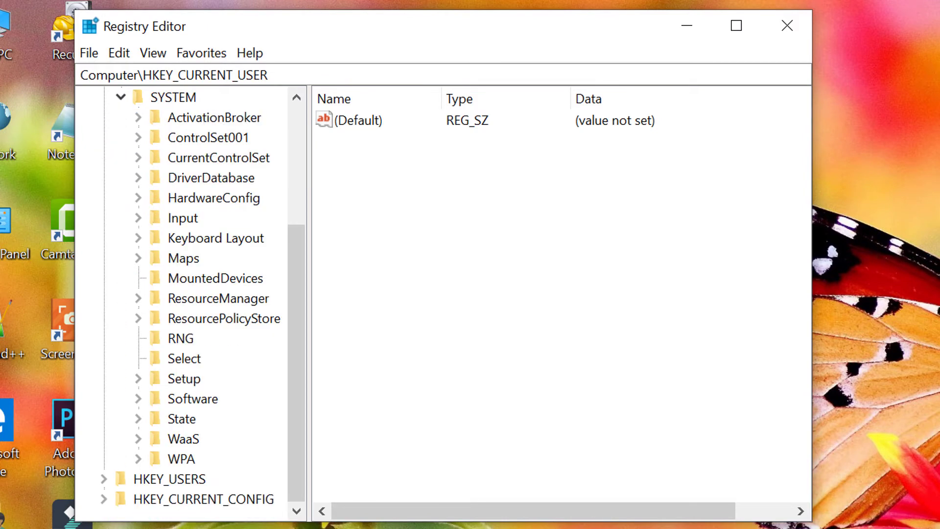
{"action": "left_click", "coordinate": [138, 399]}
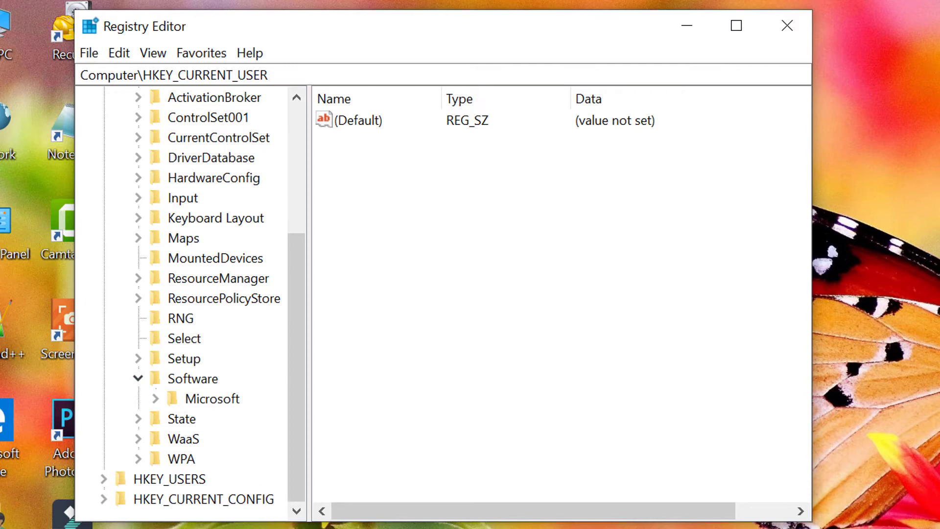
{"action": "left_click", "coordinate": [138, 378]}
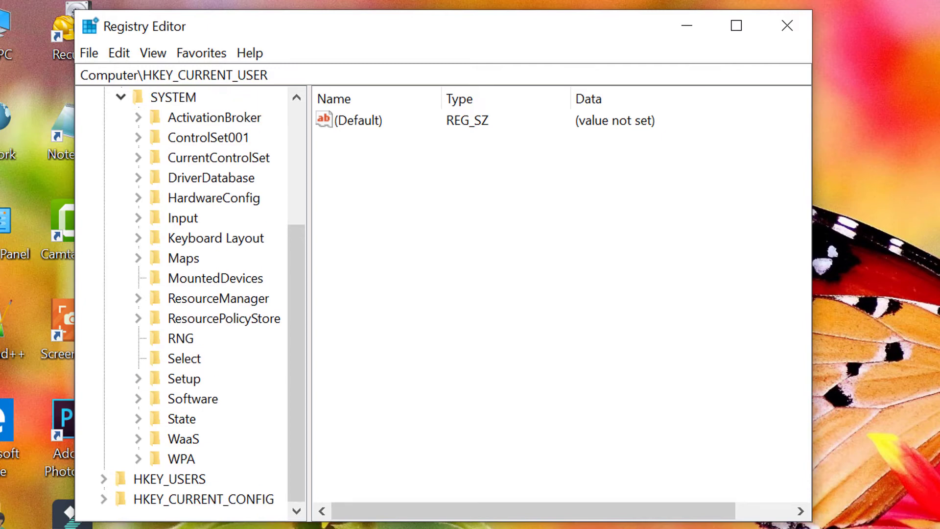
{"action": "scroll", "coordinate": [191, 294], "scroll_direction": "up", "scroll_amount": 1}
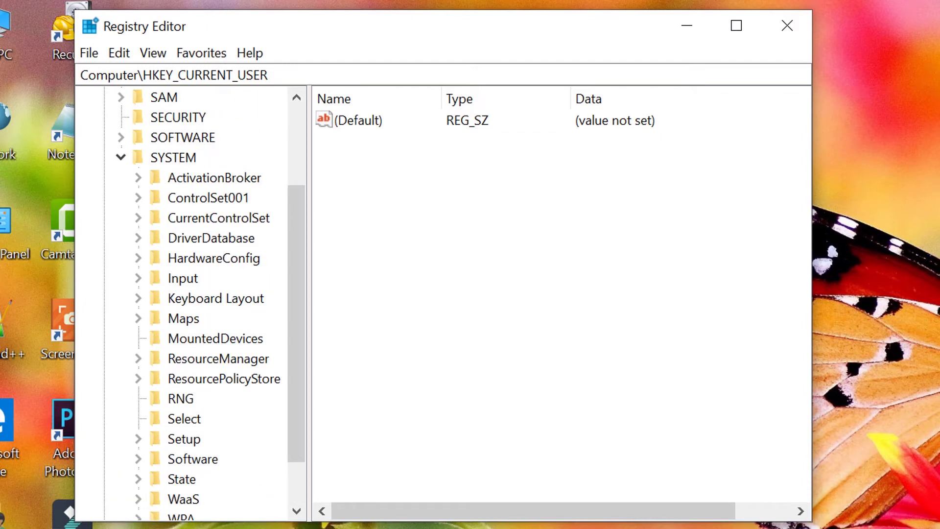
{"action": "scroll", "coordinate": [191, 293], "scroll_direction": "down", "scroll_amount": 1}
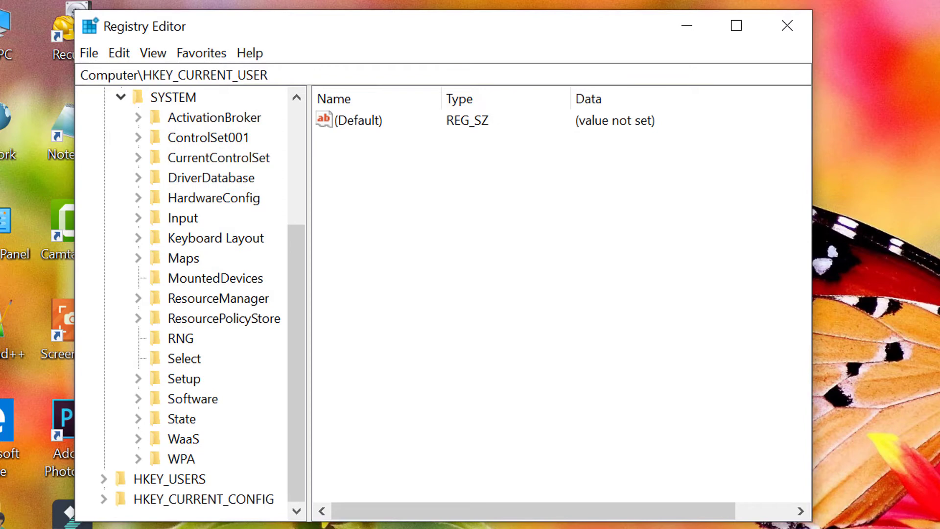
{"action": "left_click", "coordinate": [120, 97]}
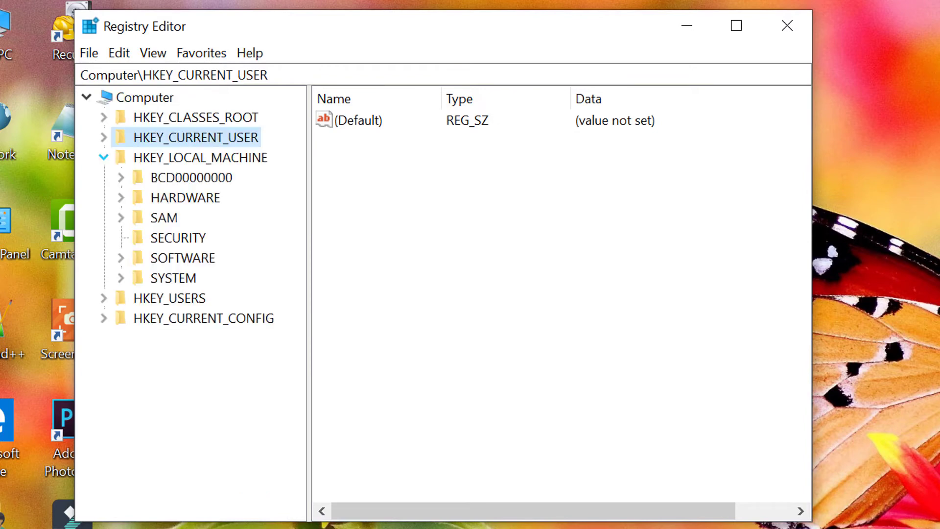
Expand HKEY_CURRENT_USER again and recheck its SOFTWARE keys for browser leftovers
{"action": "key", "text": "Right"}
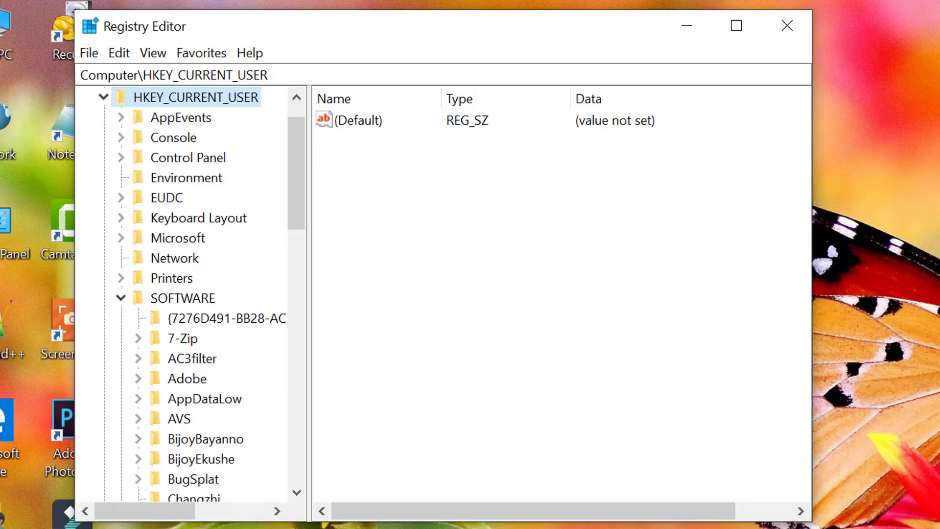
{"action": "left_click", "coordinate": [121, 297]}
{"action": "left_click", "coordinate": [121, 297]}
{"action": "scroll", "coordinate": [139, 236], "scroll_direction": "down", "scroll_amount": 5}
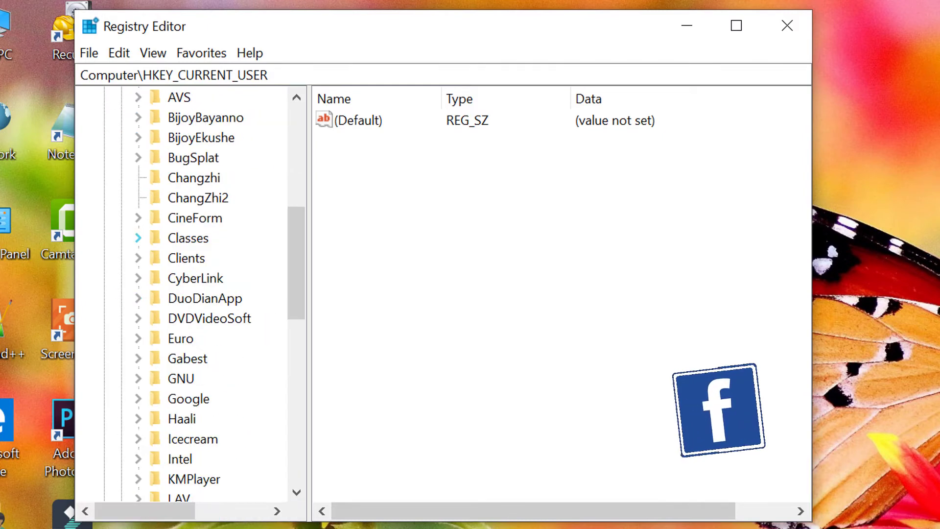
{"action": "scroll", "coordinate": [191, 294], "scroll_direction": "down", "scroll_amount": 3}
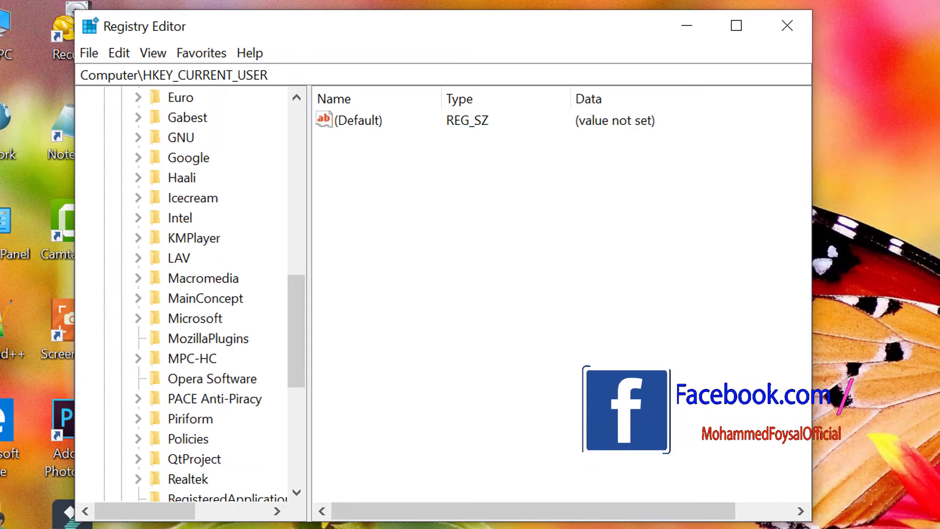
{"action": "scroll", "coordinate": [191, 293], "scroll_direction": "down", "scroll_amount": 3}
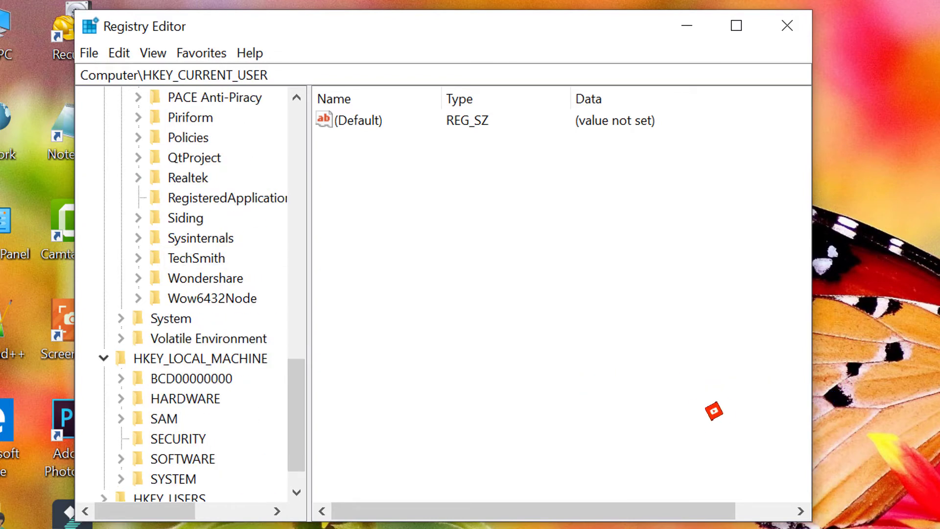
Recheck the Wow6432Node branch under HKEY_CURRENT_USER\SOFTWARE and collapse HKEY_CURRENT_USER
{"action": "left_click", "coordinate": [138, 298]}
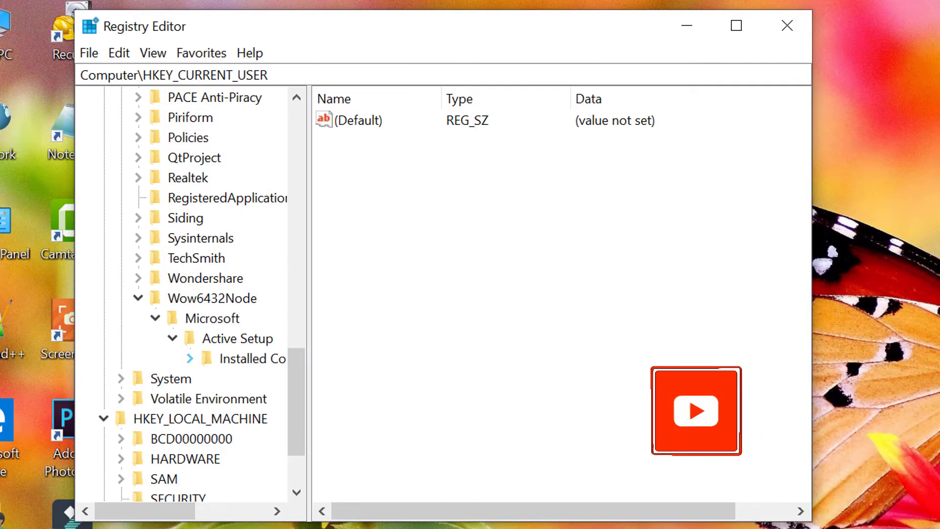
{"action": "left_click", "coordinate": [172, 338]}
{"action": "left_click", "coordinate": [155, 318]}
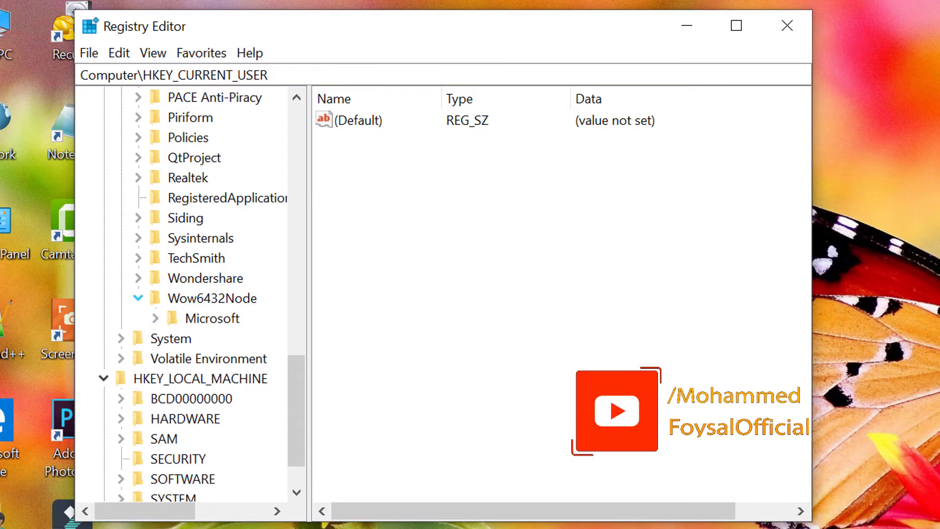
{"action": "left_click", "coordinate": [138, 298]}
{"action": "scroll", "coordinate": [191, 293], "scroll_direction": "up", "scroll_amount": 7}
{"action": "scroll", "coordinate": [191, 294], "scroll_direction": "up", "scroll_amount": 8}
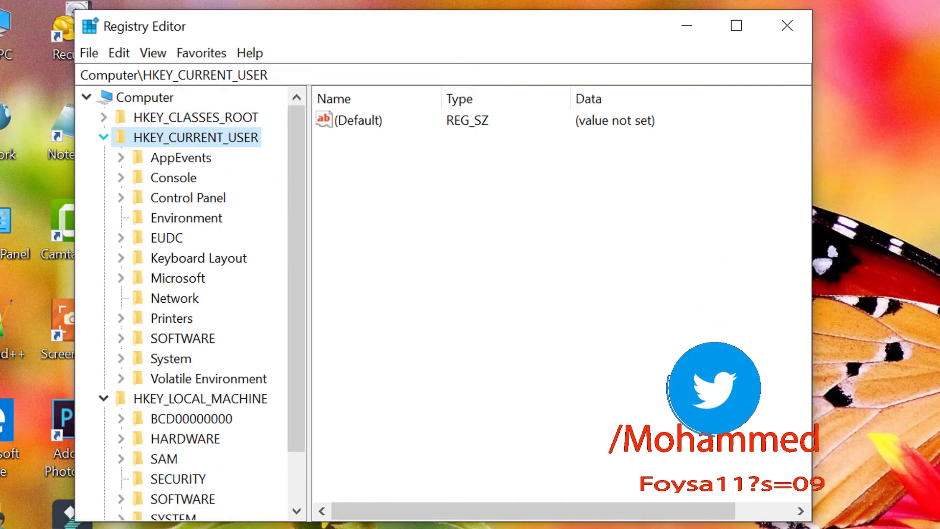
{"action": "key", "text": "Left"}
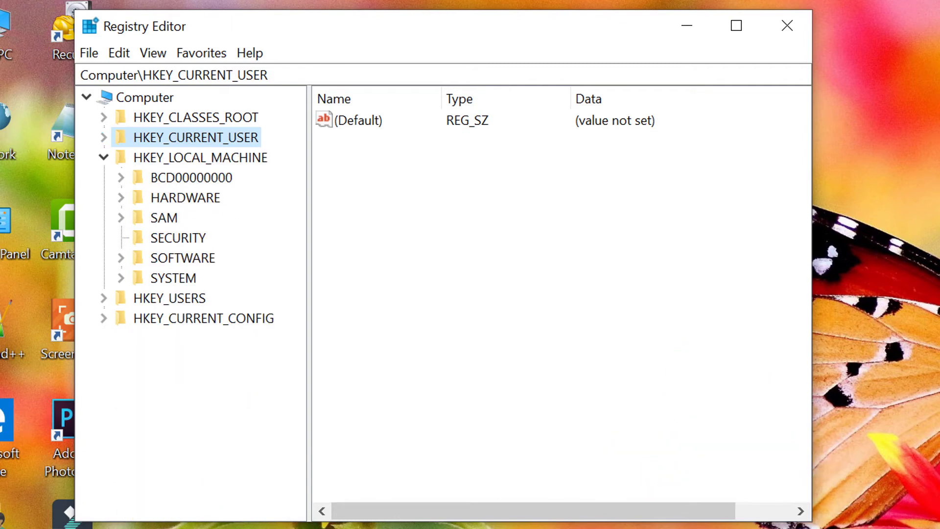
Expand SOFTWARE under HKEY_LOCAL_MACHINE and permanently delete its Mozilla key with all subkeys
{"action": "left_click", "coordinate": [103, 157]}
{"action": "left_click", "coordinate": [103, 157]}
{"action": "left_click", "coordinate": [121, 257]}
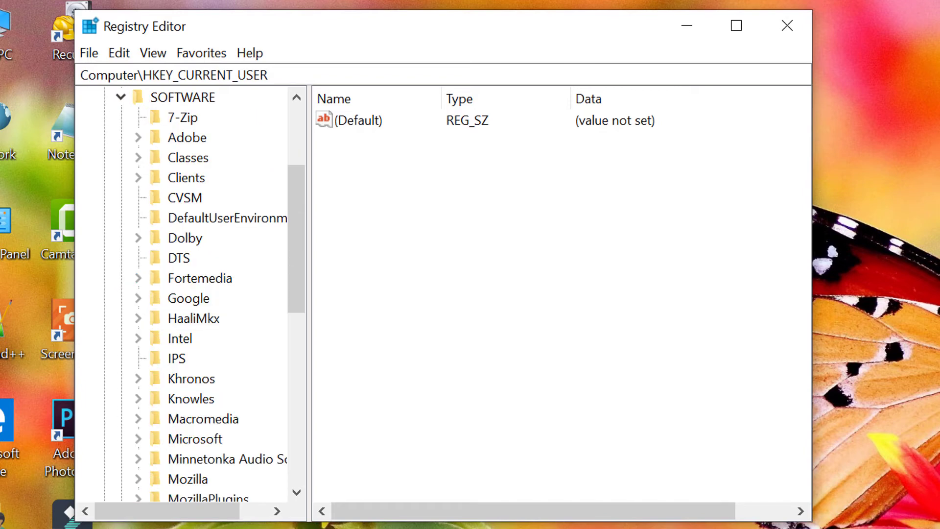
{"action": "scroll", "coordinate": [190, 293], "scroll_direction": "down", "scroll_amount": 2}
{"action": "scroll", "coordinate": [191, 294], "scroll_direction": "up", "scroll_amount": 1}
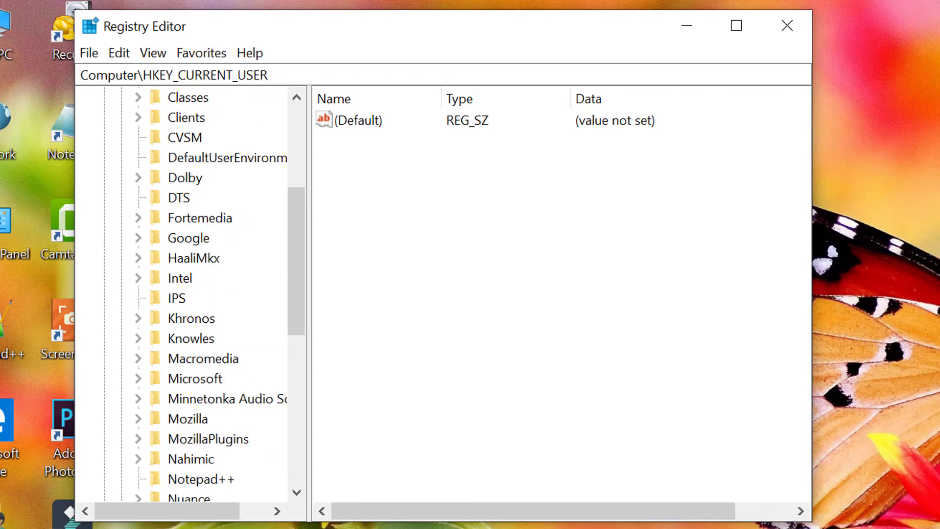
{"action": "scroll", "coordinate": [191, 294], "scroll_direction": "down", "scroll_amount": 2}
{"action": "left_click", "coordinate": [186, 297]}
{"action": "right_click", "coordinate": [190, 297]}
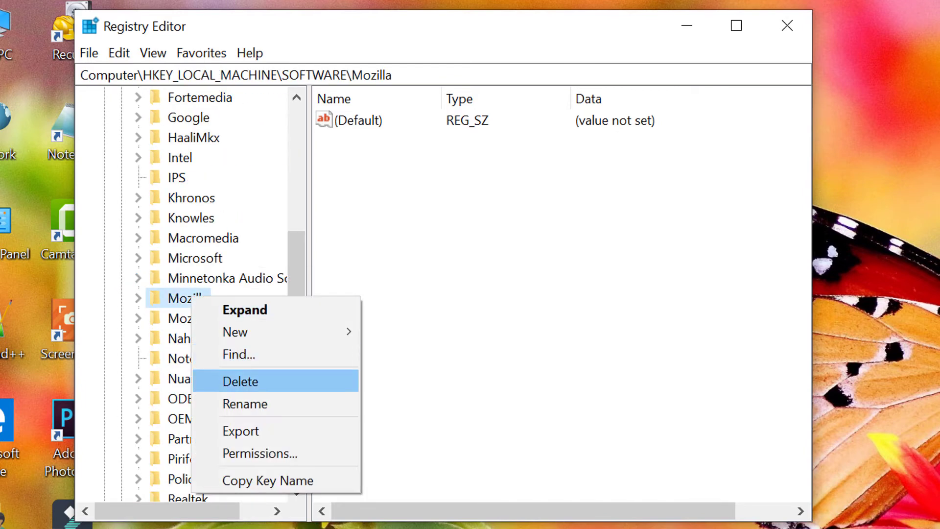
{"action": "left_click", "coordinate": [240, 381]}
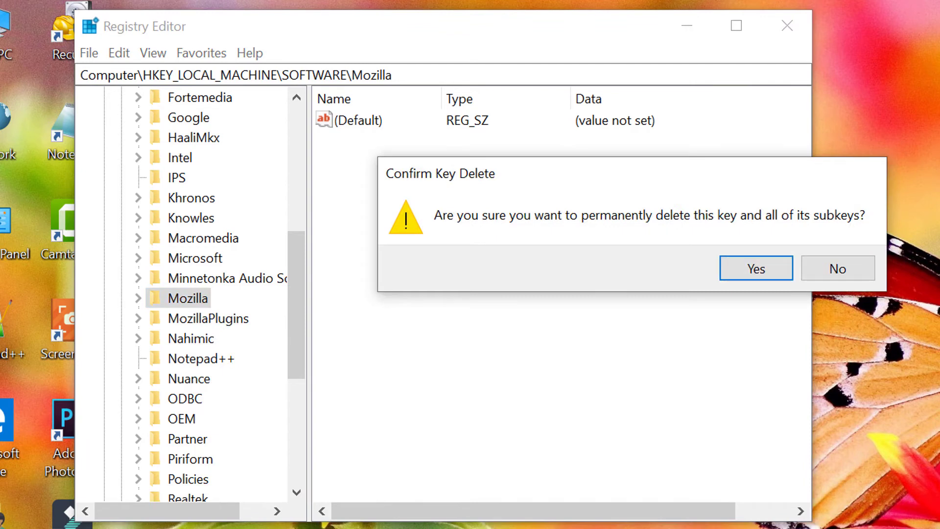
{"action": "left_click", "coordinate": [756, 269]}
Check the remaining HKEY_LOCAL_MACHINE\SOFTWARE keys and the WOW6432Node branch for browser leftovers, and collapse SOFTWARE
{"action": "scroll", "coordinate": [191, 293], "scroll_direction": "down", "scroll_amount": 2}
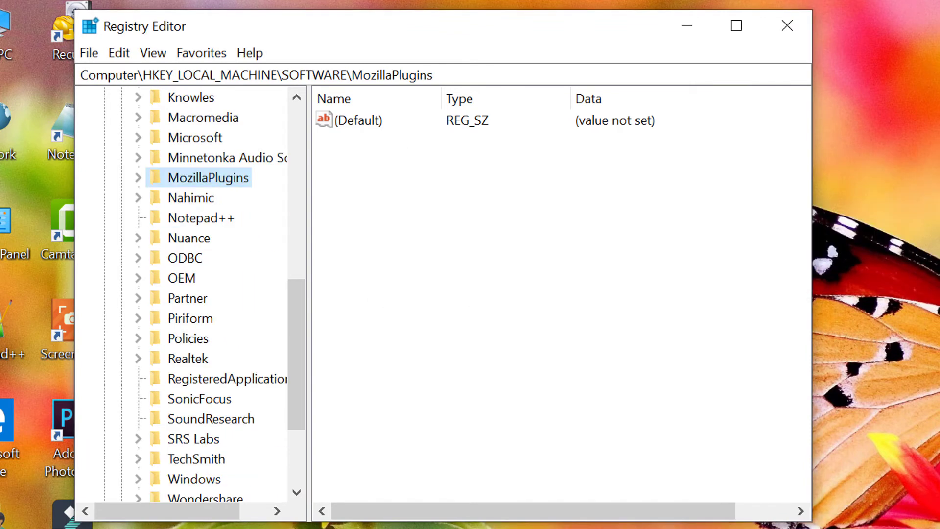
{"action": "scroll", "coordinate": [211, 378], "scroll_direction": "down", "scroll_amount": 2}
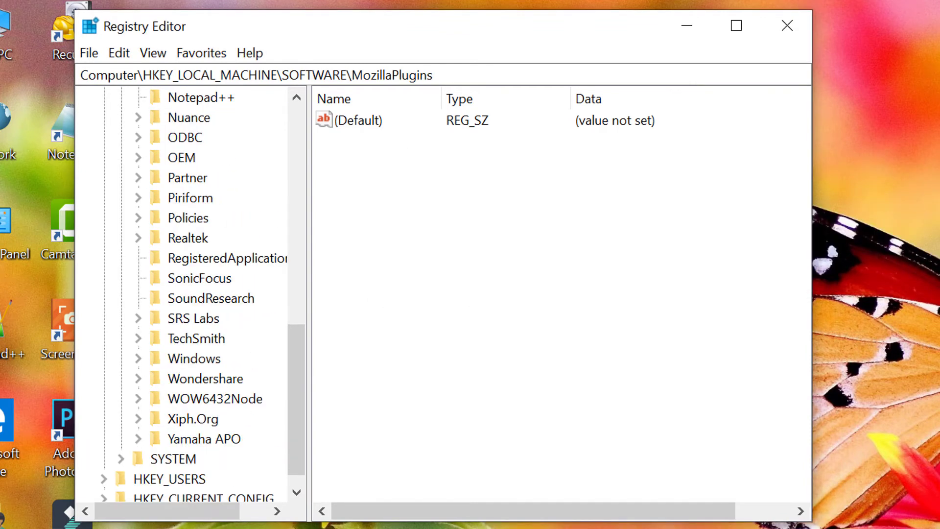
{"action": "left_click", "coordinate": [138, 398]}
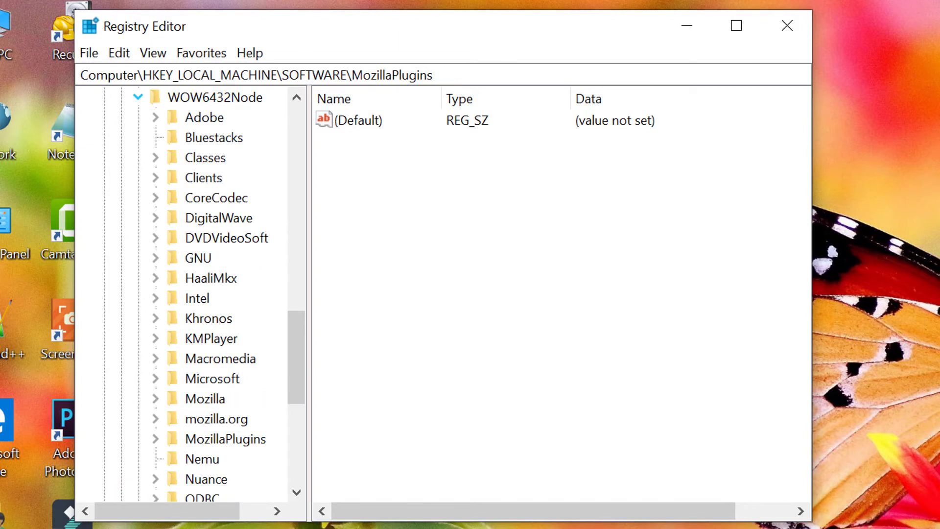
{"action": "scroll", "coordinate": [191, 294], "scroll_direction": "up", "scroll_amount": 2}
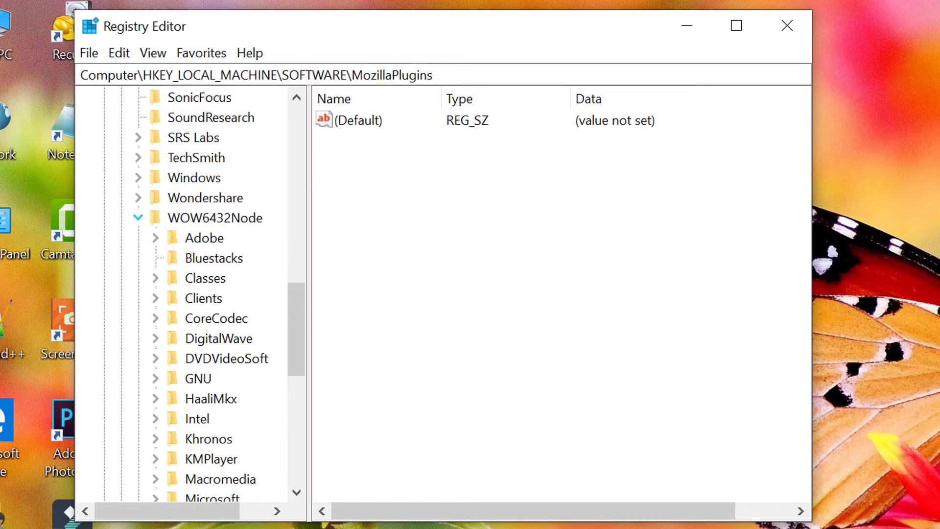
{"action": "left_click", "coordinate": [138, 217]}
{"action": "scroll", "coordinate": [191, 294], "scroll_direction": "up", "scroll_amount": 10}
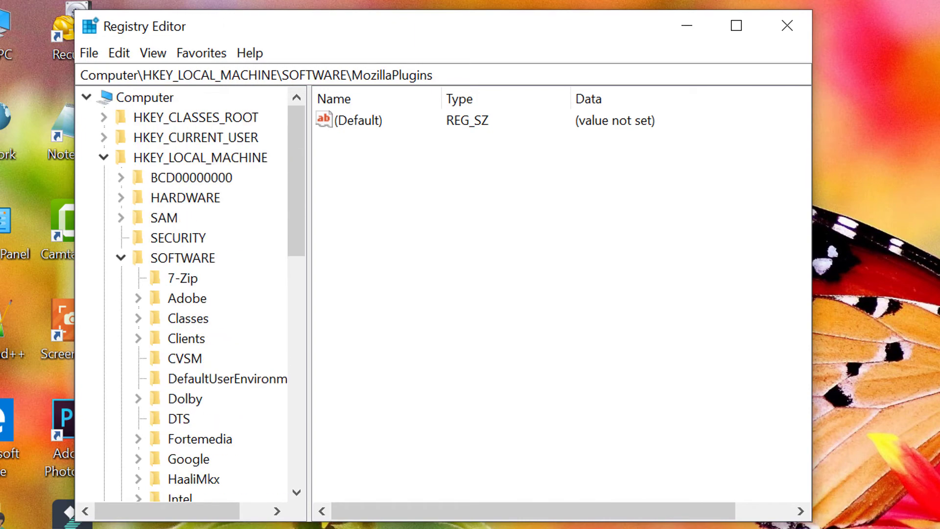
{"action": "left_click", "coordinate": [121, 258]}
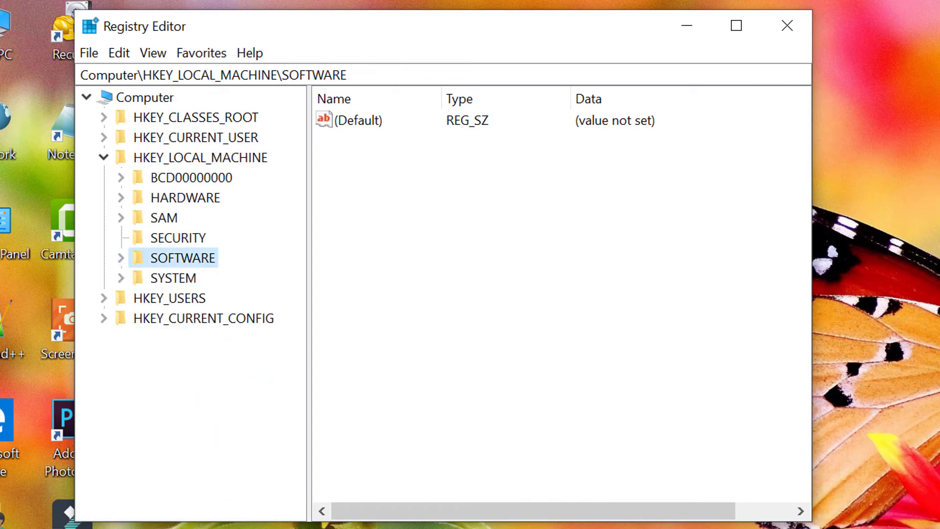
Expand WOW6432Node under HKEY_LOCAL_MACHINE\SOFTWARE and permanently delete its Mozilla key
{"action": "left_click", "coordinate": [103, 157]}
{"action": "left_click", "coordinate": [104, 157]}
{"action": "left_click", "coordinate": [120, 258]}
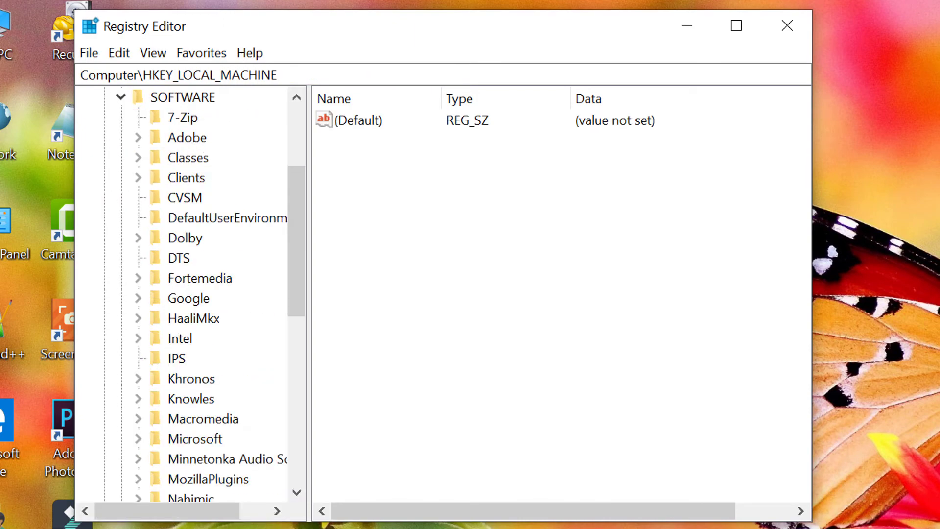
{"action": "scroll", "coordinate": [191, 293], "scroll_direction": "down", "scroll_amount": 8}
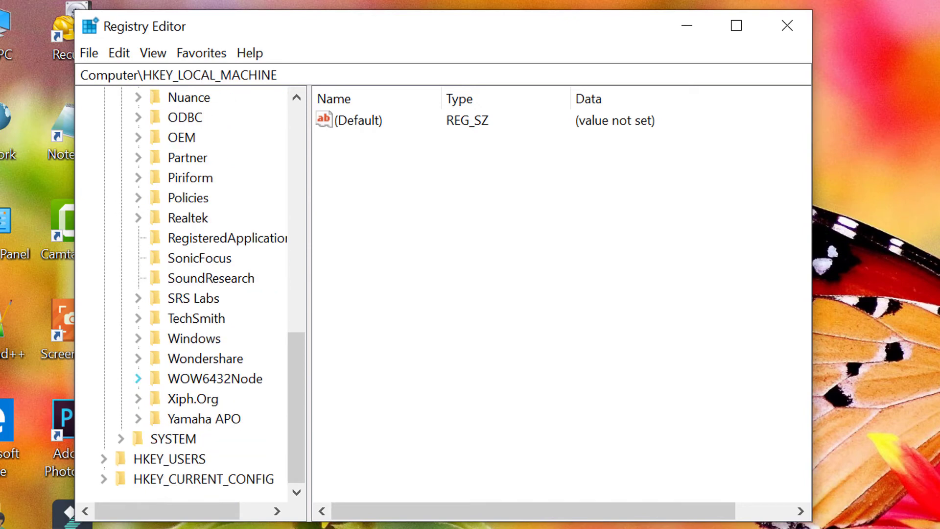
{"action": "left_click", "coordinate": [138, 378]}
{"action": "scroll", "coordinate": [138, 378], "scroll_direction": "down", "scroll_amount": 2}
{"action": "left_click", "coordinate": [205, 278]}
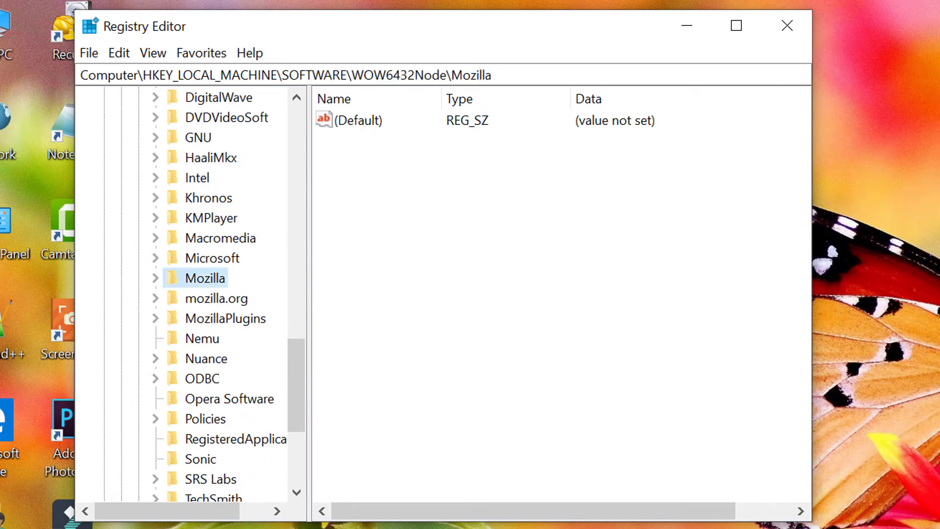
{"action": "right_click", "coordinate": [205, 277]}
{"action": "left_click", "coordinate": [254, 360]}
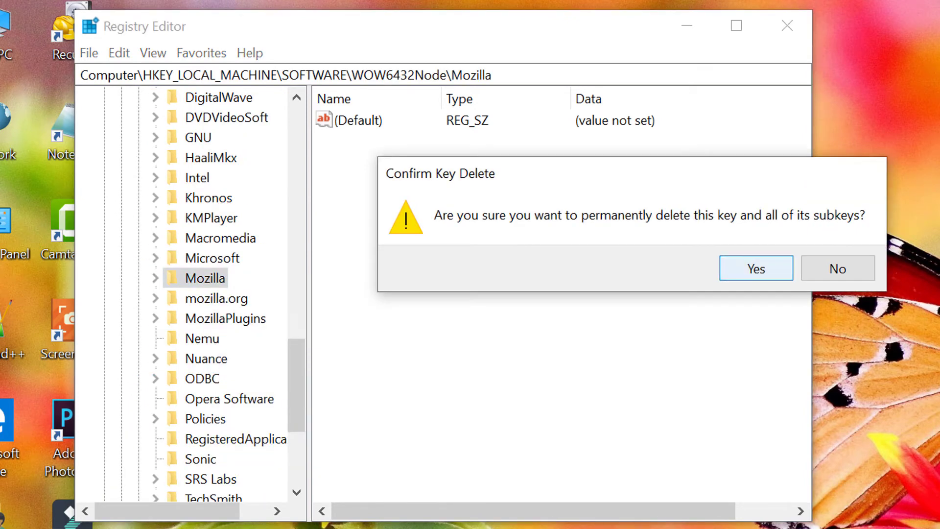
{"action": "left_click", "coordinate": [755, 268]}
Permanently delete the UCBrowserPID key from the WOW6432Node branch
{"action": "scroll", "coordinate": [191, 293], "scroll_direction": "down", "scroll_amount": 2}
{"action": "left_click", "coordinate": [210, 378]}
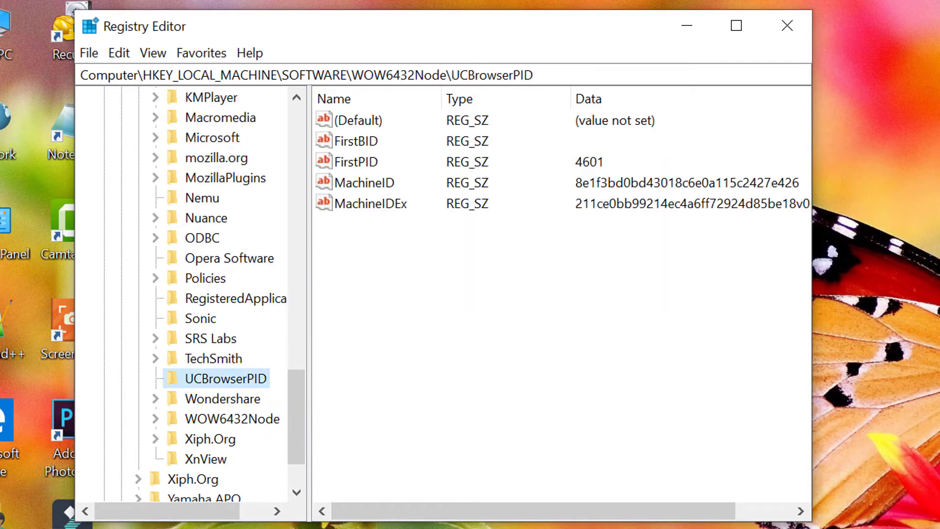
{"action": "right_click", "coordinate": [197, 372]}
{"action": "left_click", "coordinate": [244, 455]}
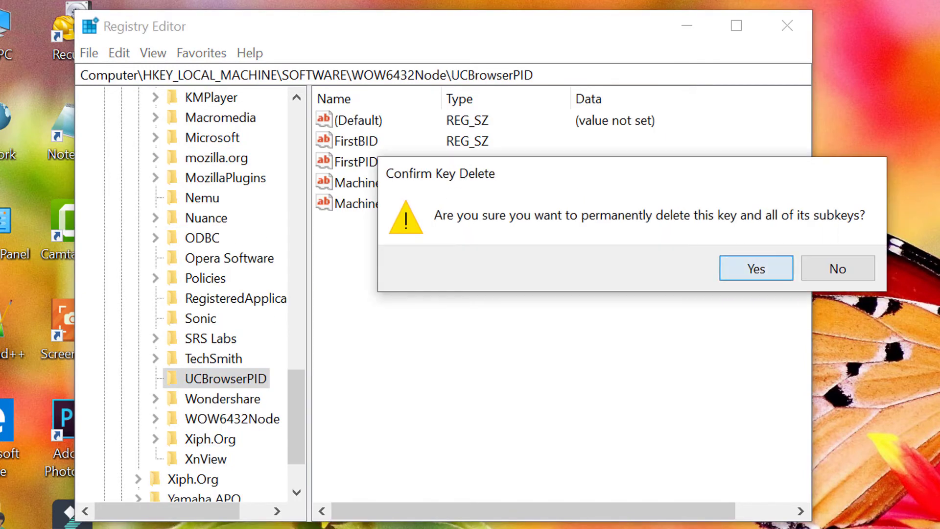
{"action": "key", "text": "Return"}
Permanently delete the mozilla.org key from the WOW6432Node branch
{"action": "scroll", "coordinate": [191, 294], "scroll_direction": "down", "scroll_amount": 1}
{"action": "scroll", "coordinate": [190, 294], "scroll_direction": "up", "scroll_amount": 4}
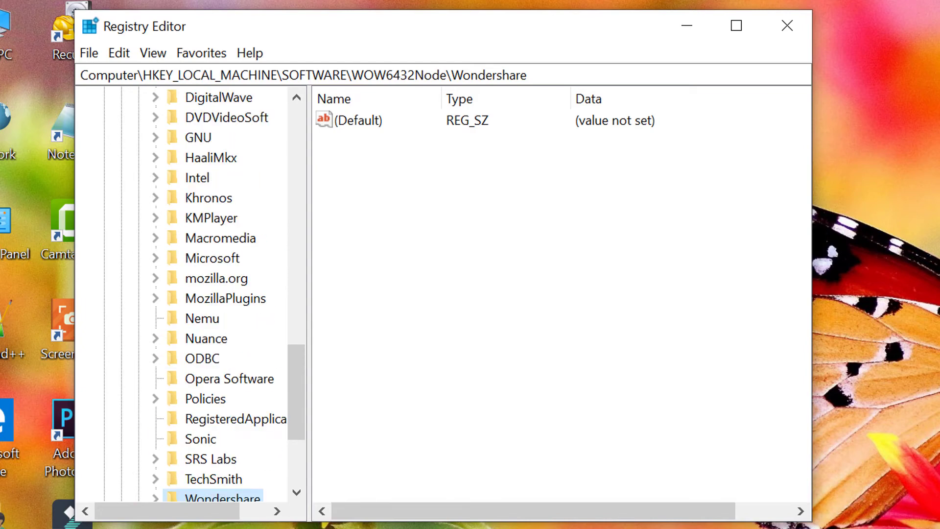
{"action": "left_click", "coordinate": [216, 339]}
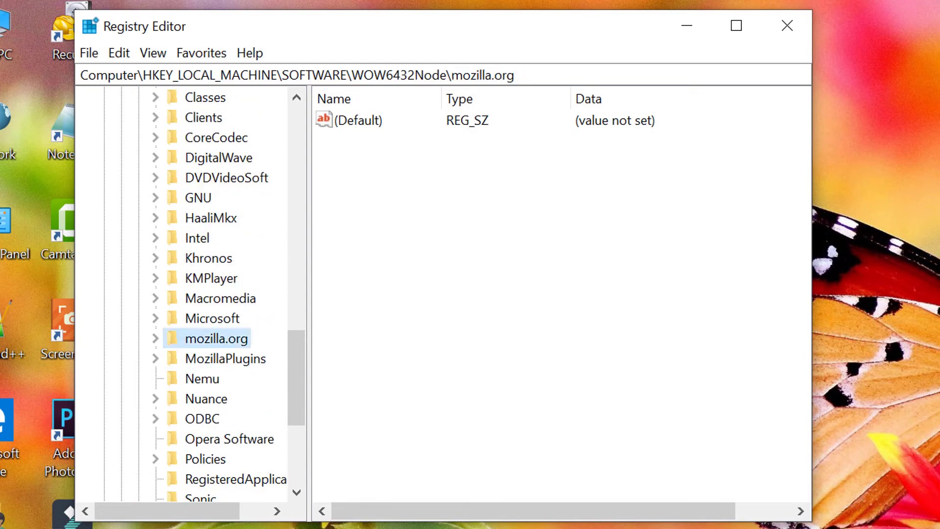
{"action": "right_click", "coordinate": [184, 341]}
{"action": "left_click", "coordinate": [230, 421]}
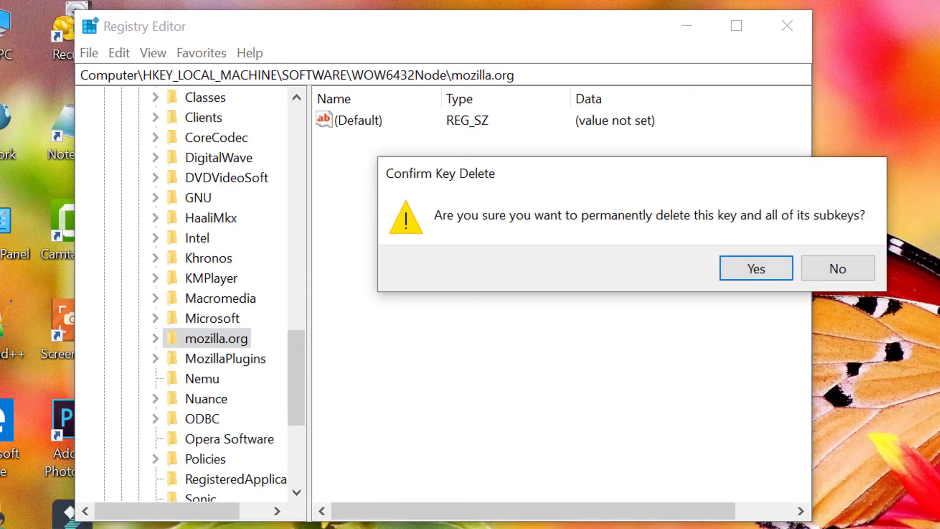
{"action": "key", "text": "Return"}
Collapse WOW6432Node, review the remaining SOFTWARE keys for browser entries, and collapse HKEY_LOCAL_MACHINE
{"action": "scroll", "coordinate": [191, 293], "scroll_direction": "up", "scroll_amount": 4}
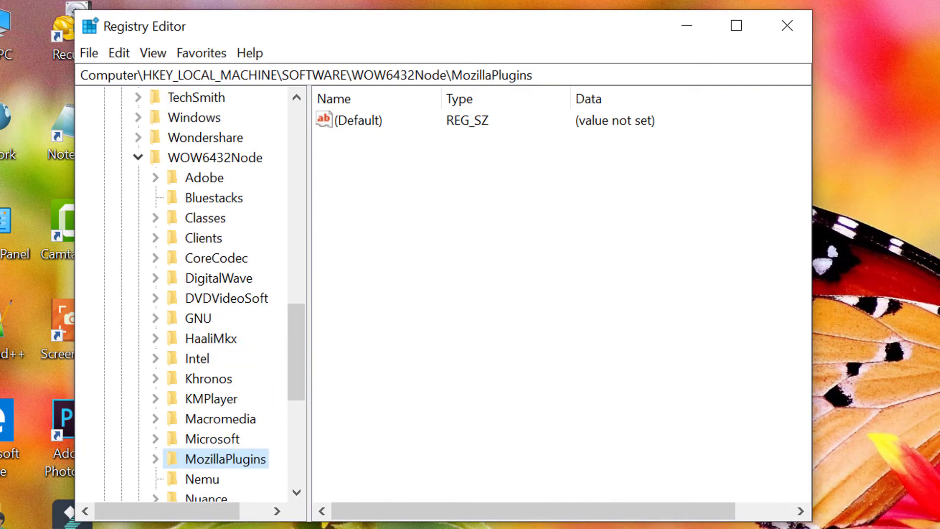
{"action": "left_click", "coordinate": [138, 278]}
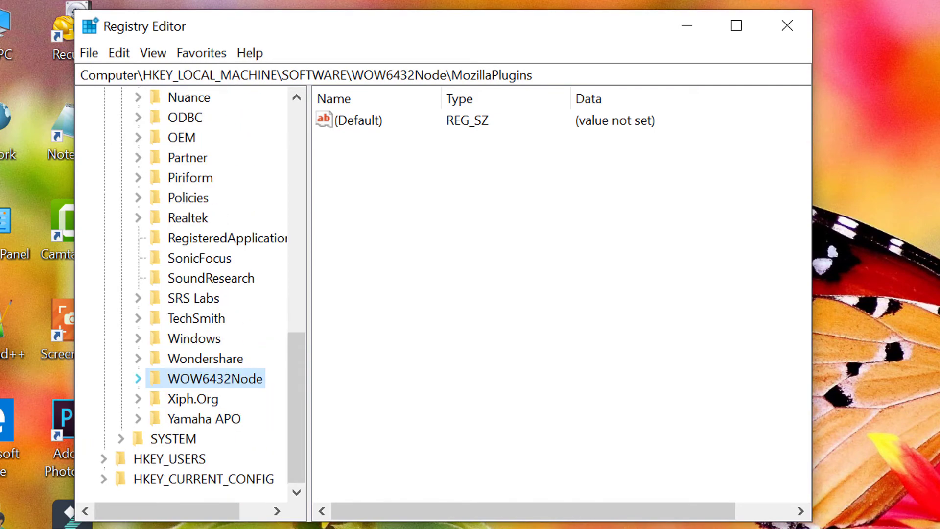
{"action": "scroll", "coordinate": [191, 294], "scroll_direction": "up", "scroll_amount": 6}
{"action": "scroll", "coordinate": [190, 294], "scroll_direction": "down", "scroll_amount": 1}
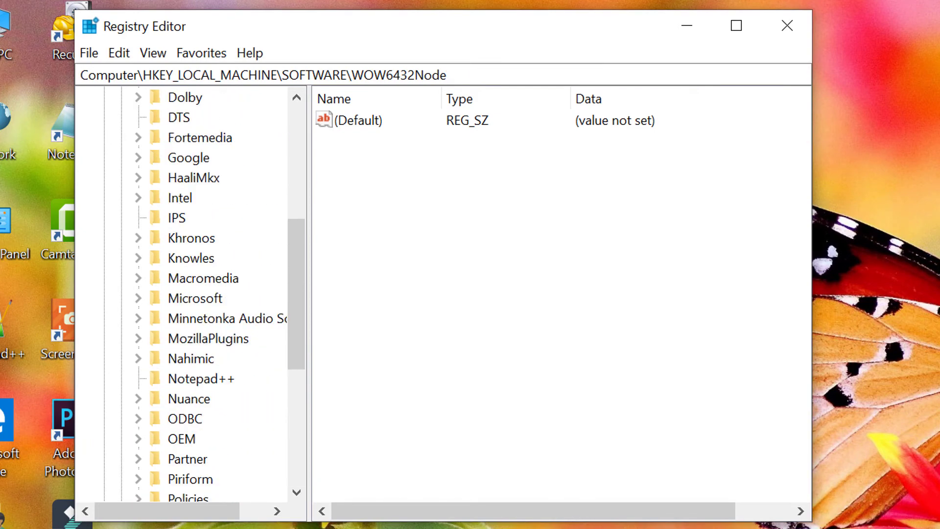
{"action": "scroll", "coordinate": [191, 294], "scroll_direction": "up", "scroll_amount": 5}
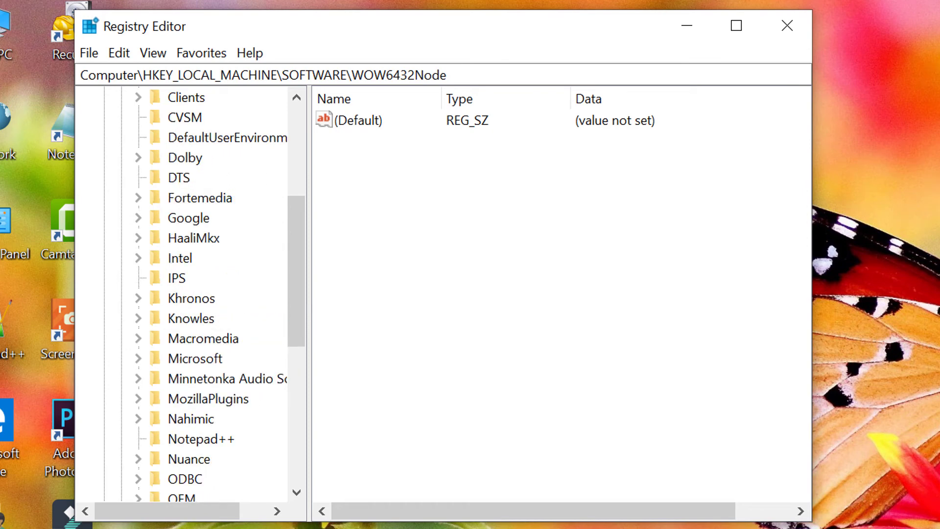
{"action": "left_click", "coordinate": [121, 258]}
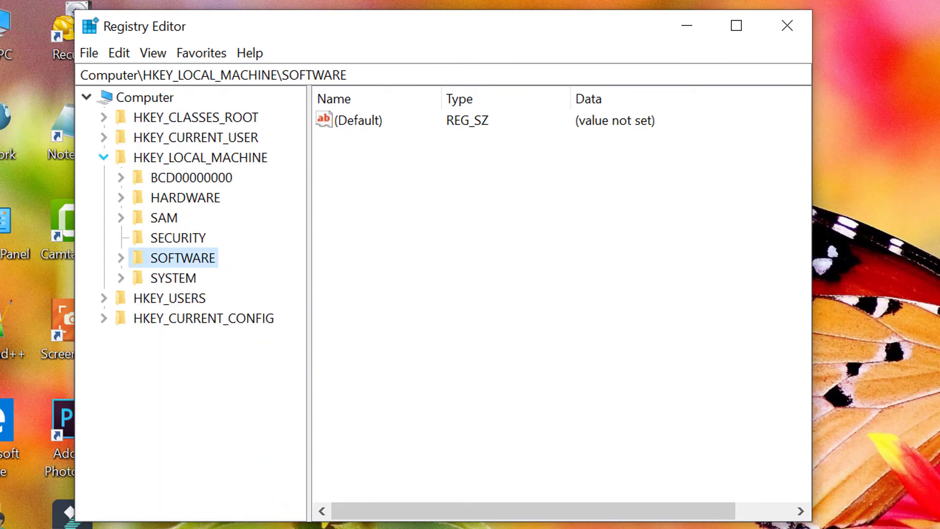
{"action": "left_click", "coordinate": [103, 157]}
Expand HKEY_USERS and its .DEFAULT key, and check the Software subkey for browser entries
{"action": "left_click", "coordinate": [103, 177]}
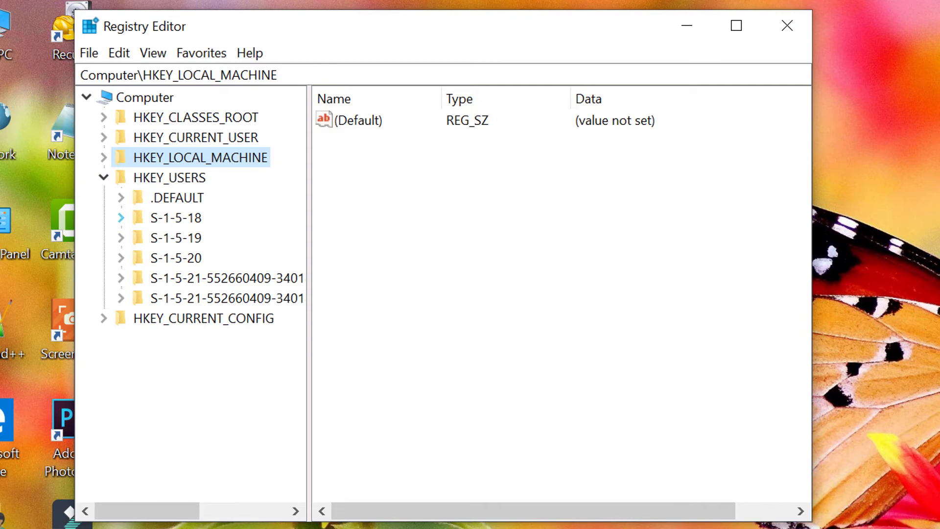
{"action": "left_click", "coordinate": [177, 197]}
{"action": "left_click", "coordinate": [121, 197]}
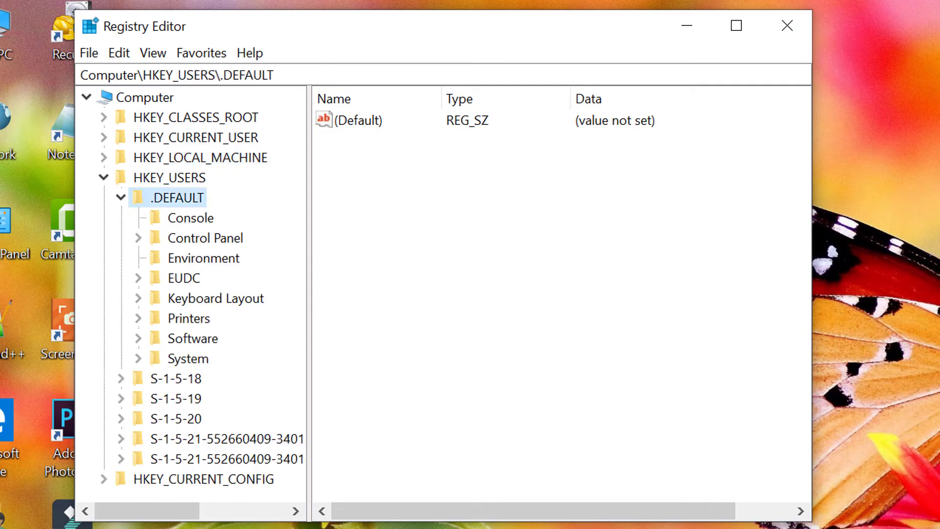
{"action": "double_click", "coordinate": [192, 338]}
{"action": "scroll", "coordinate": [191, 294], "scroll_direction": "down", "scroll_amount": 1}
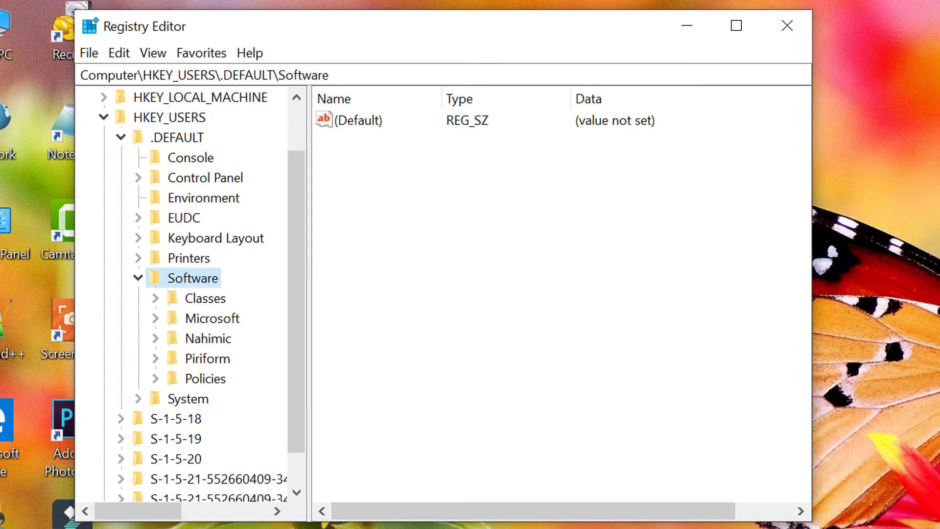
Check the System subkey and the other entries under HKEY_USERS\.DEFAULT, and collapse HKEY_USERS
{"action": "left_click", "coordinate": [188, 398]}
{"action": "left_click", "coordinate": [138, 398]}
{"action": "left_click", "coordinate": [138, 398]}
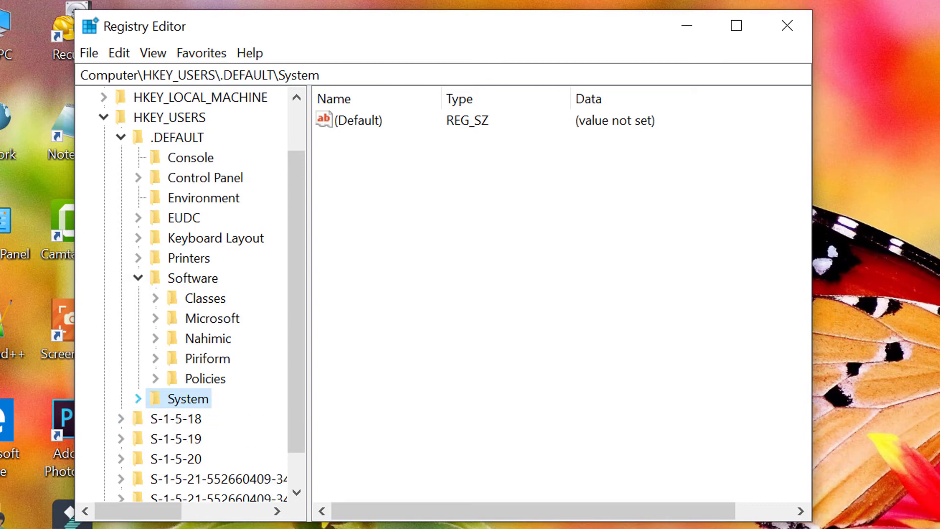
{"action": "scroll", "coordinate": [191, 294], "scroll_direction": "down", "scroll_amount": 1}
{"action": "scroll", "coordinate": [190, 293], "scroll_direction": "up", "scroll_amount": 2}
{"action": "scroll", "coordinate": [191, 293], "scroll_direction": "down", "scroll_amount": 2}
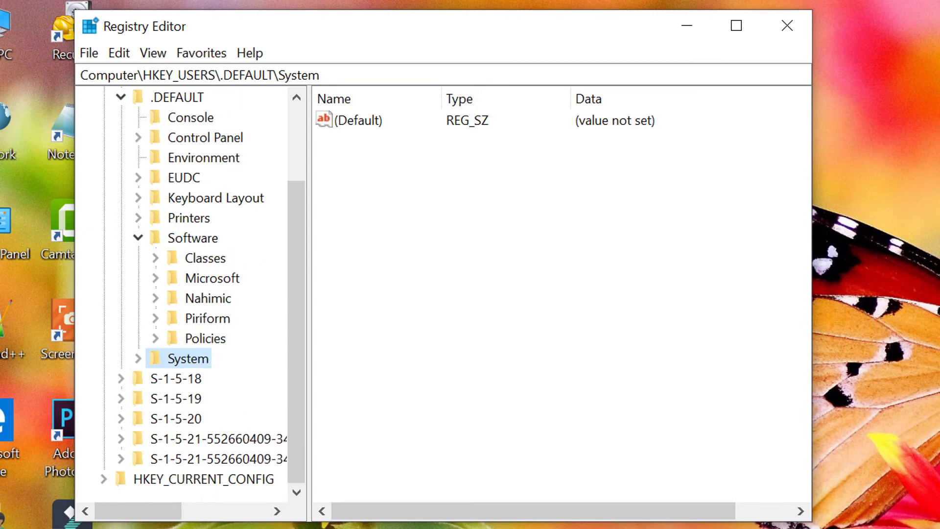
{"action": "scroll", "coordinate": [191, 294], "scroll_direction": "up", "scroll_amount": 2}
{"action": "left_click", "coordinate": [104, 177]}
Expand HKEY_CURRENT_CONFIG and check its Software subkey for browser entries
{"action": "left_click", "coordinate": [104, 197]}
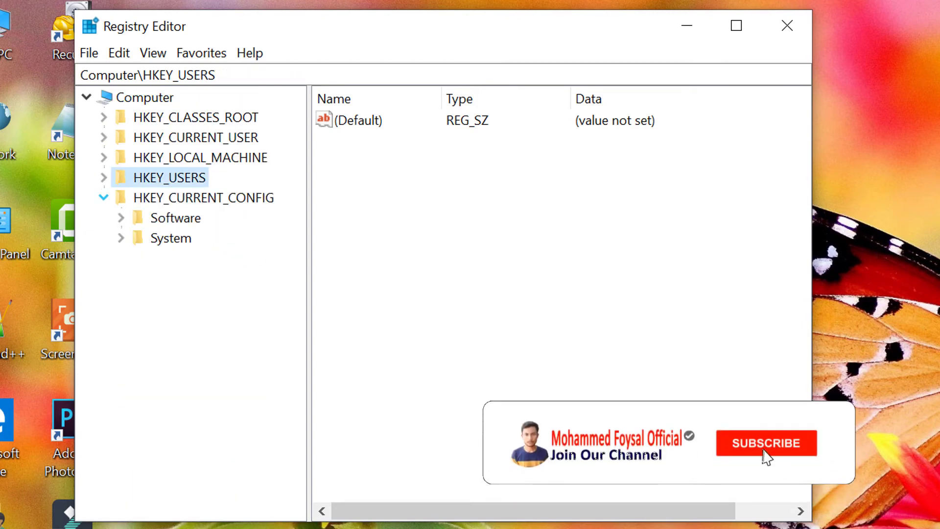
{"action": "left_click", "coordinate": [121, 218]}
{"action": "left_click", "coordinate": [121, 218]}
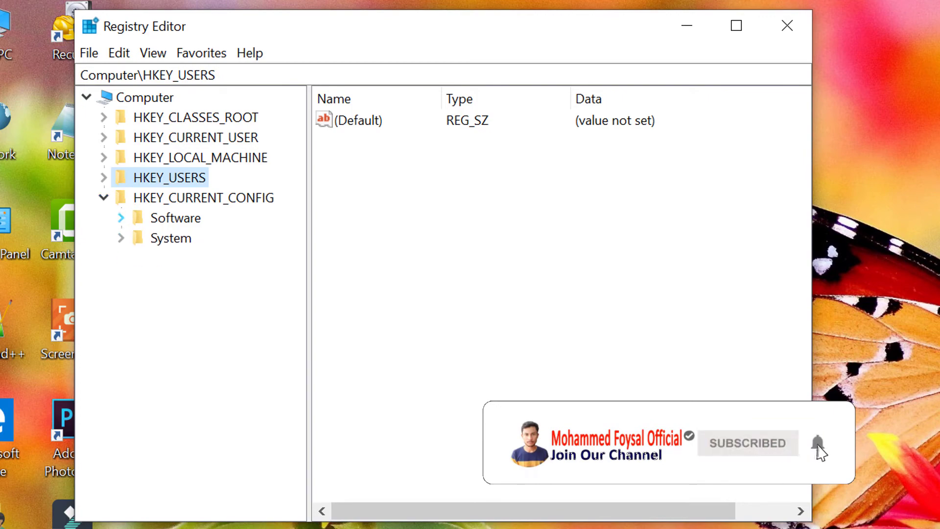
Recheck the HKEY_USERS and HKEY_LOCAL_MACHINE branches briefly and collapse both
{"action": "left_click", "coordinate": [104, 177]}
{"action": "scroll", "coordinate": [191, 293], "scroll_direction": "up", "scroll_amount": 2}
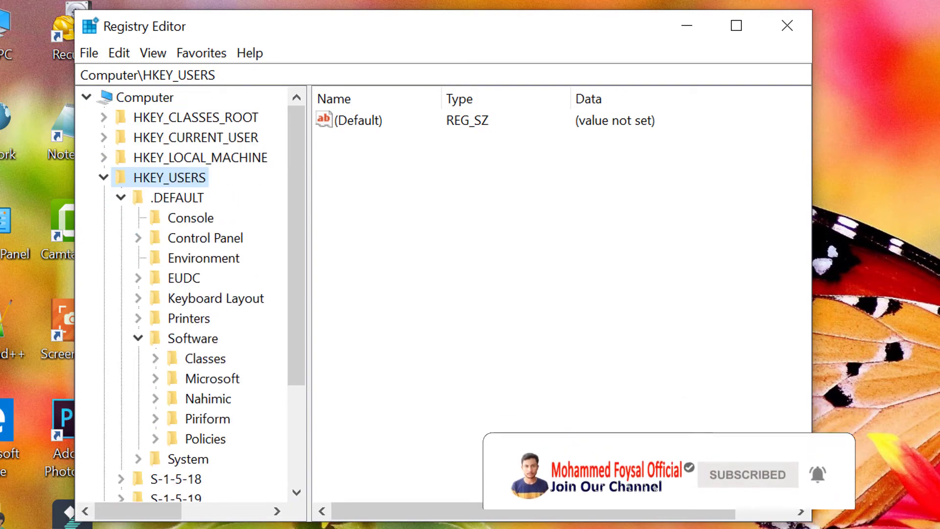
{"action": "left_click", "coordinate": [104, 157]}
{"action": "left_click", "coordinate": [104, 158]}
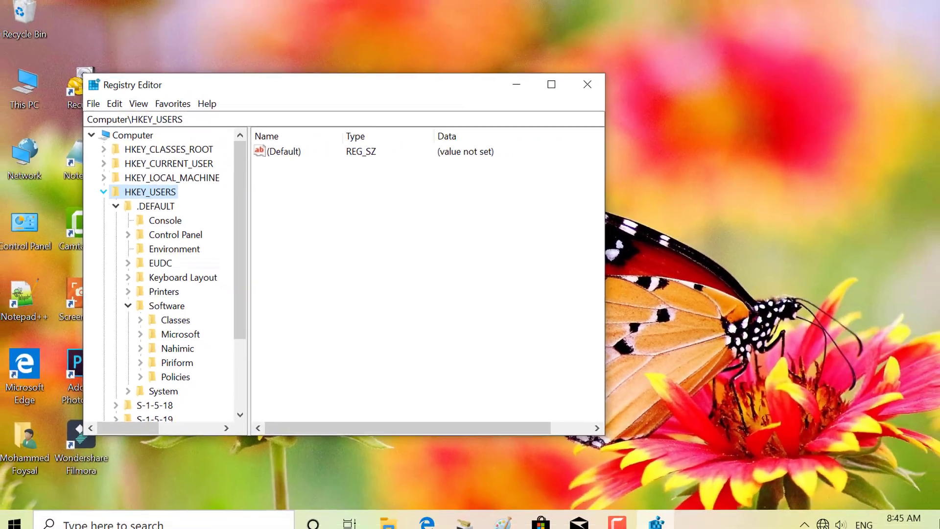
{"action": "left_click", "coordinate": [104, 177]}
Close the Registry Editor and run %Temp% to open the user's temporary files folder
{"action": "left_click", "coordinate": [535, 89]}
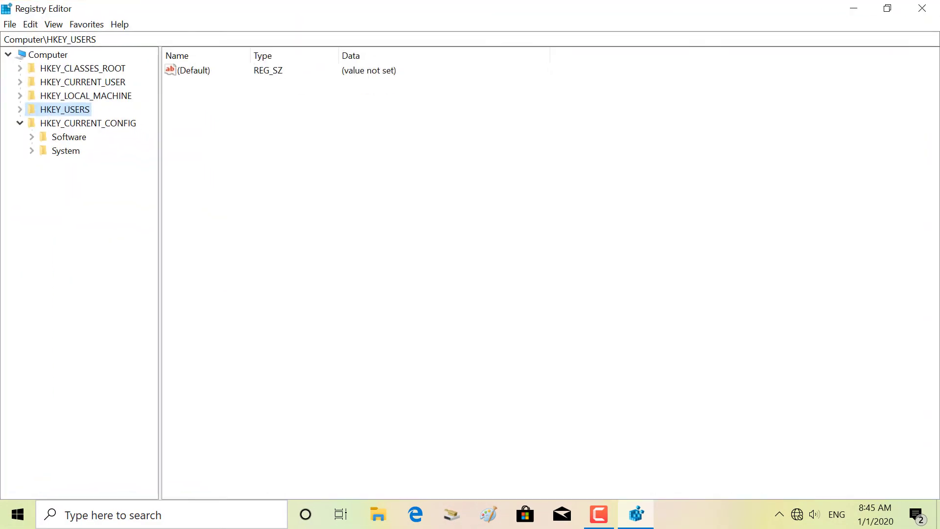
{"action": "left_click", "coordinate": [921, 7]}
{"action": "right_click", "coordinate": [17, 514]}
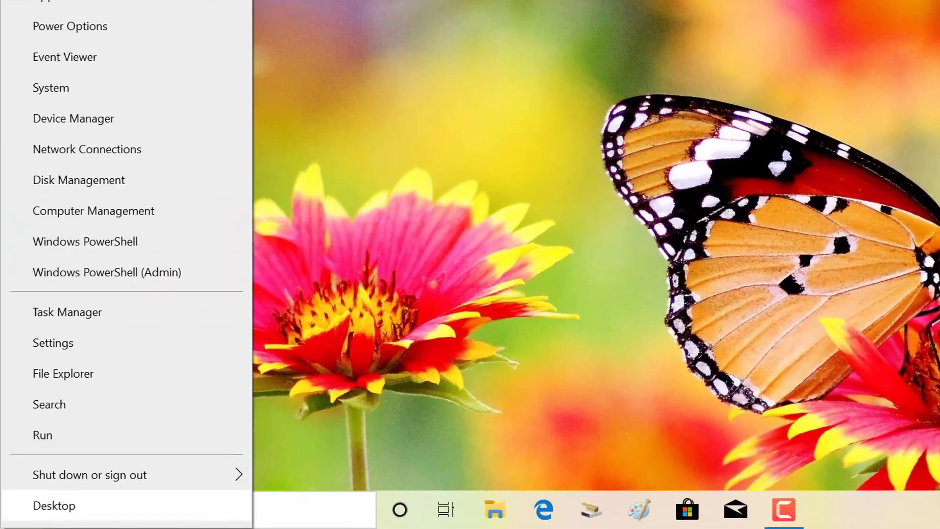
{"action": "left_click", "coordinate": [32, 457]}
{"action": "left_click", "coordinate": [422, 353]}
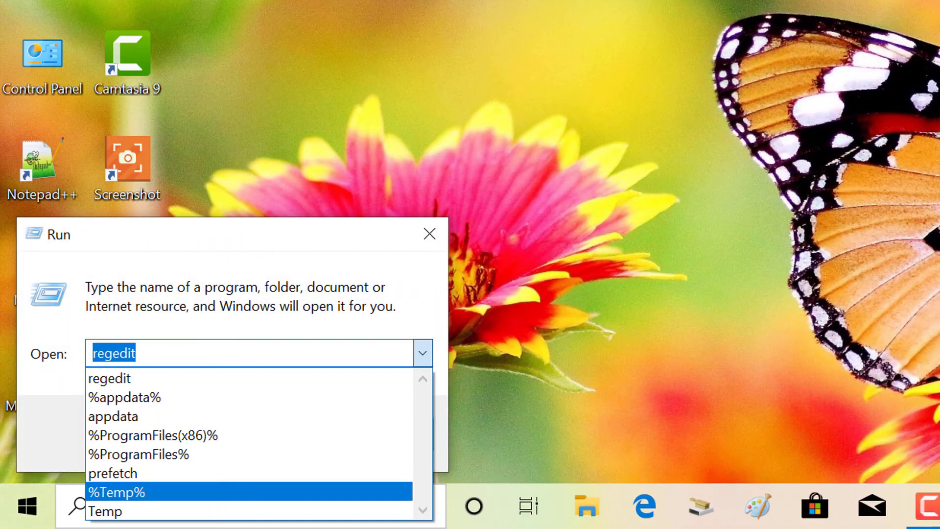
{"action": "left_click", "coordinate": [249, 491]}
{"action": "left_click", "coordinate": [182, 434]}
Delete all contents of the user's AppData\Local\Temp folder, permanently removing the items too big to recycle
{"action": "left_click", "coordinate": [178, 295]}
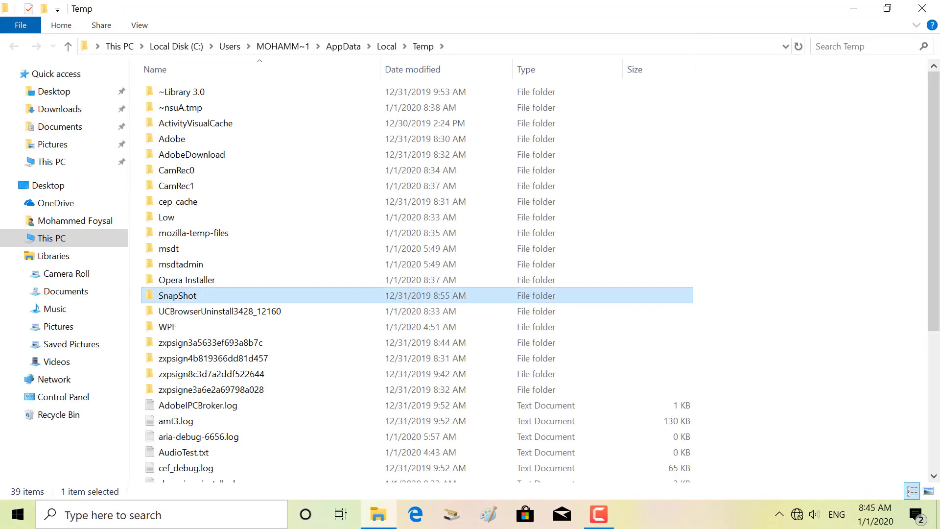
{"action": "key", "text": "ctrl+a"}
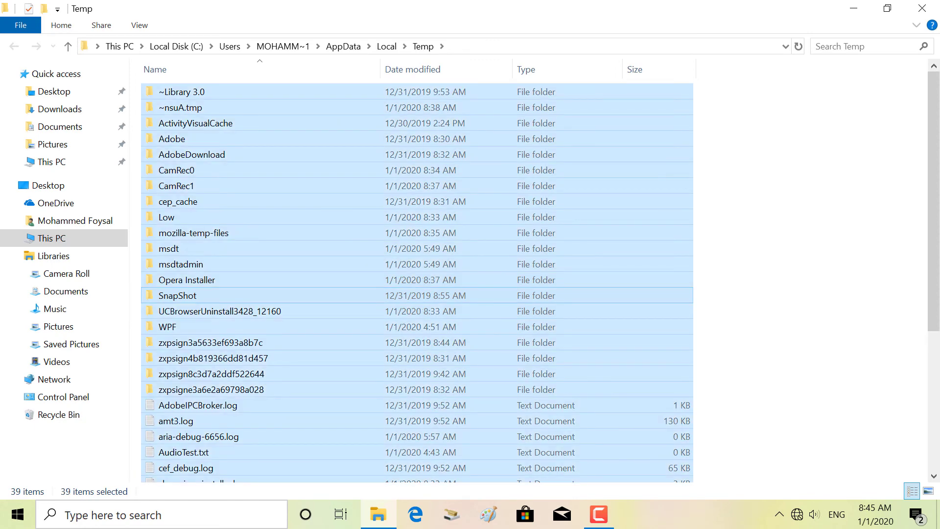
{"action": "key", "text": "Delete"}
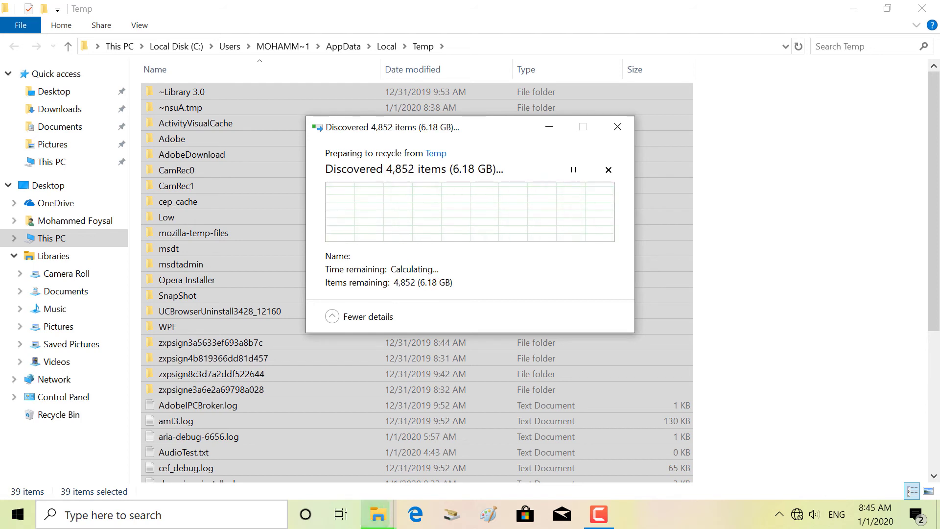
{"action": "key", "text": "Return"}
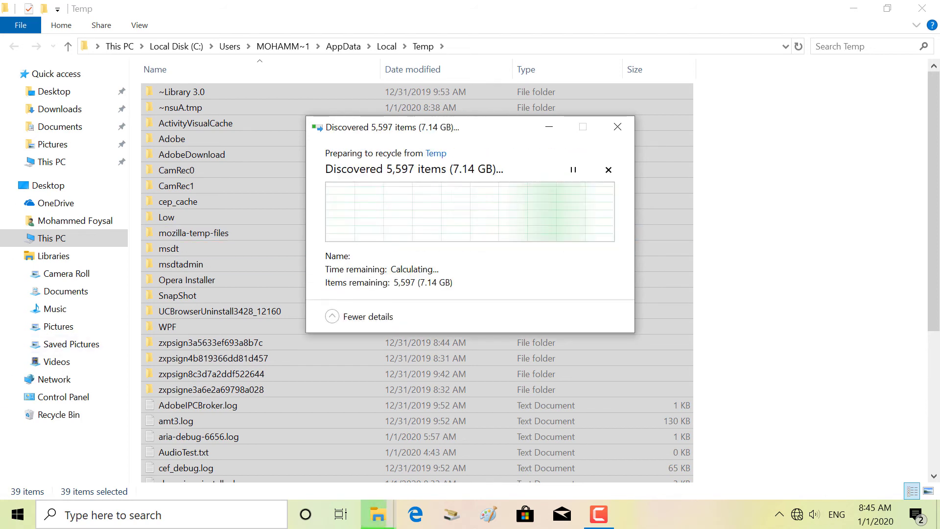
{"action": "key", "text": "Return"}
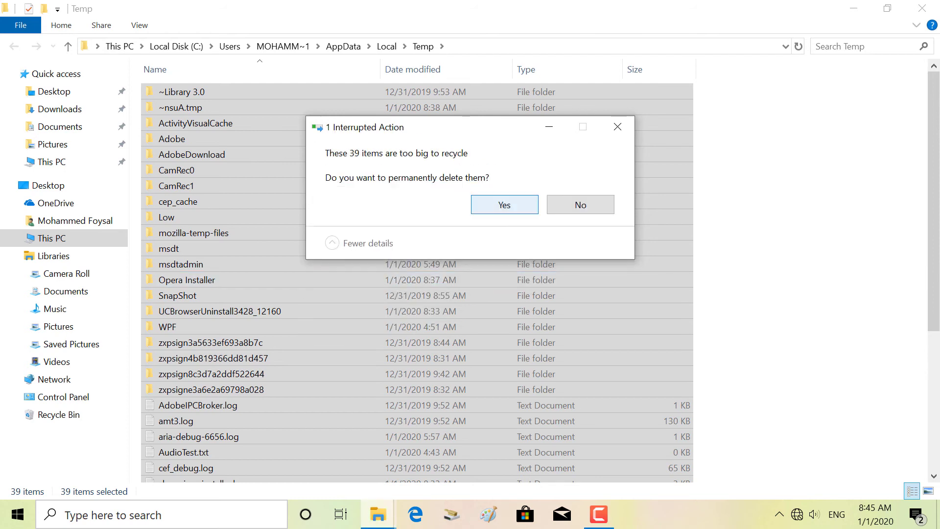
{"action": "left_click", "coordinate": [504, 202]}
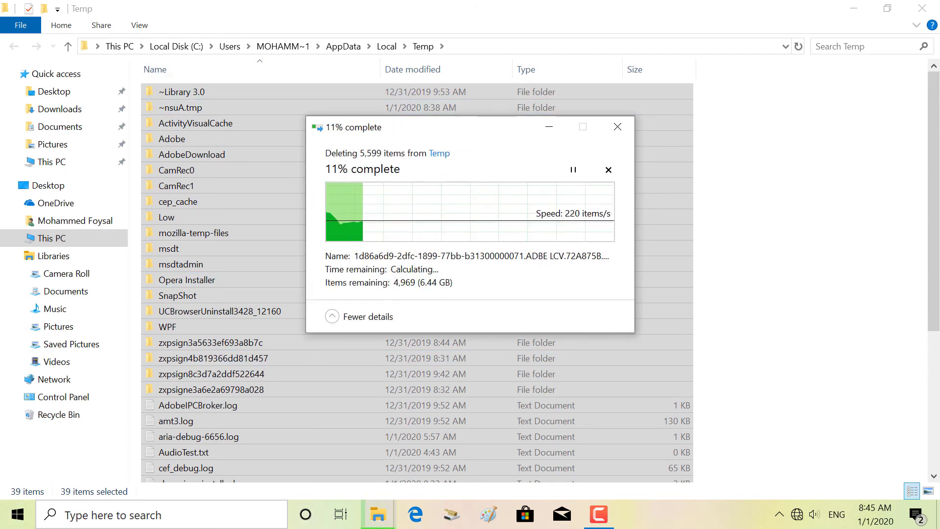
Retry deleting the in-use ZoomIt64.exe, skip the locked items, and close the Temp folder
{"action": "left_click_drag", "start_coordinate": [401, 127], "coordinate": [467, 122]}
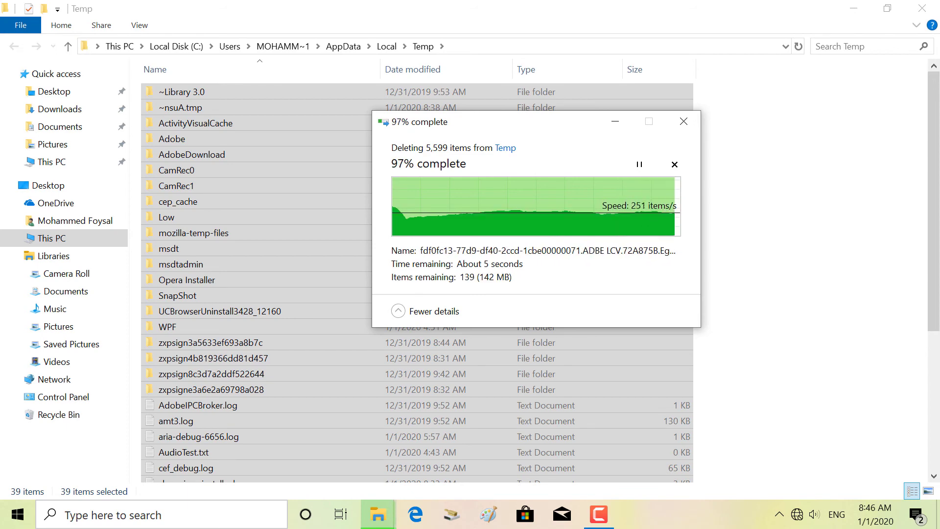
{"action": "left_click", "coordinate": [572, 289]}
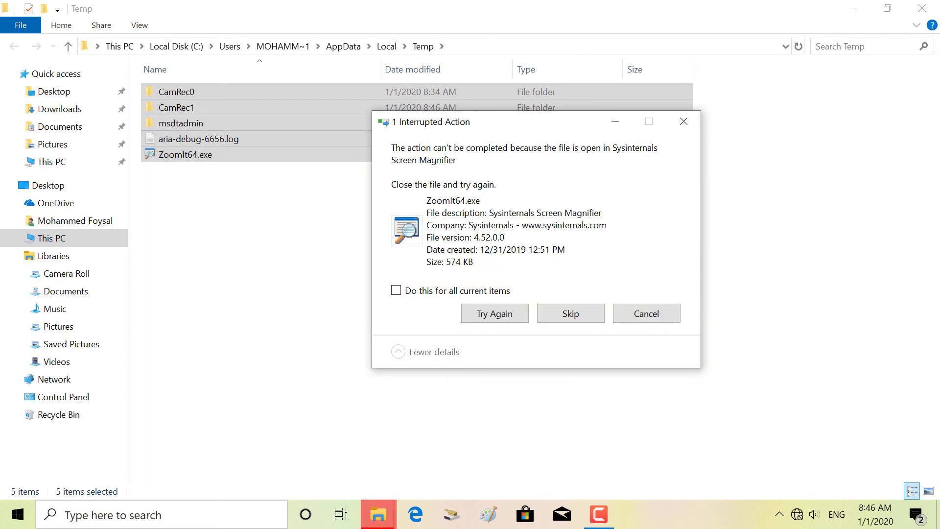
{"action": "left_click", "coordinate": [494, 313]}
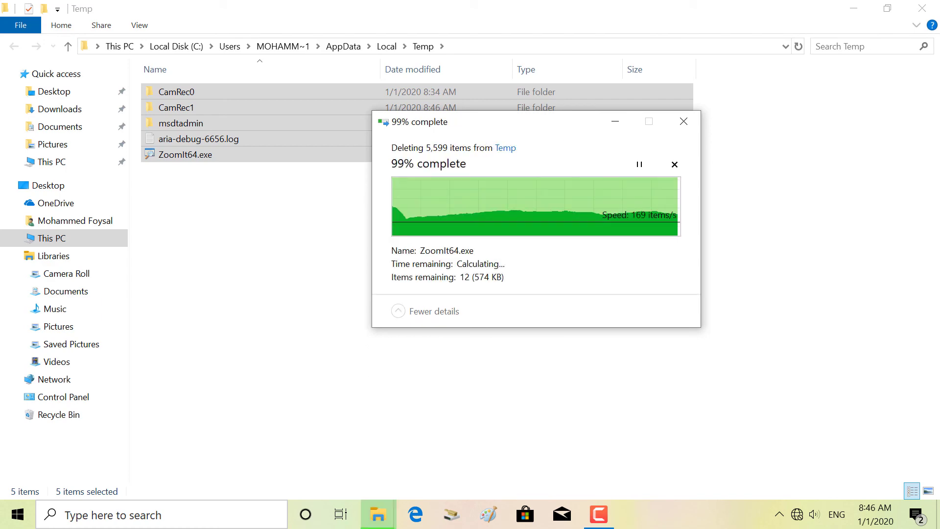
{"action": "left_click", "coordinate": [570, 313]}
{"action": "left_click", "coordinate": [683, 121]}
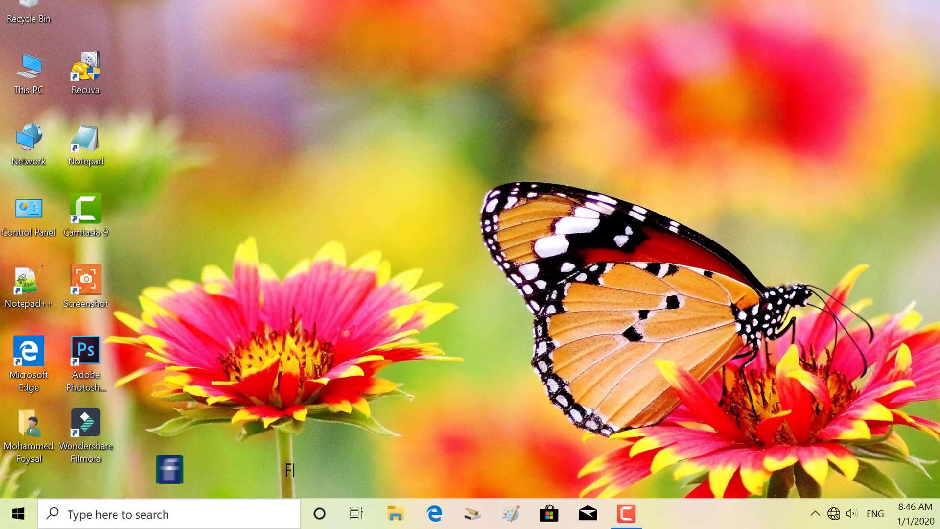
Run Temp to open the C:\Windows\Temp folder
{"action": "key", "text": "super+x"}
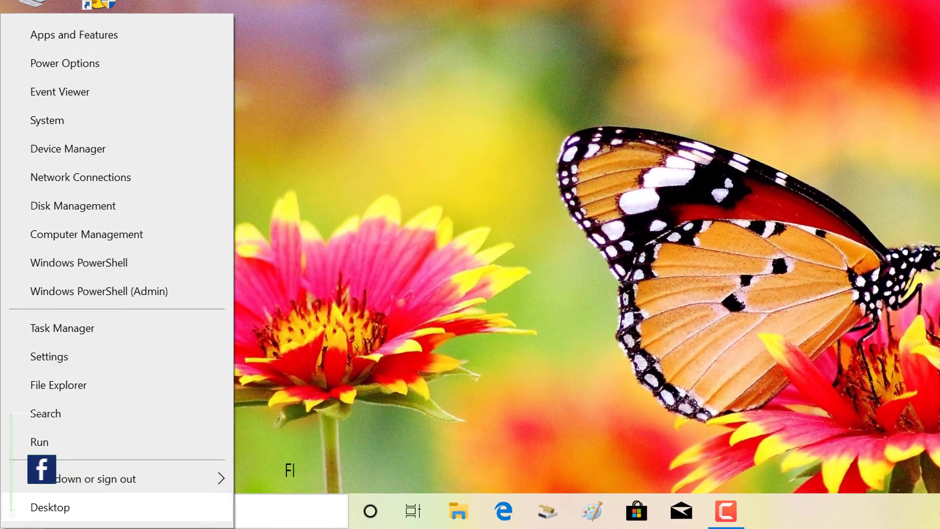
{"action": "left_click", "coordinate": [39, 441]}
{"action": "left_click", "coordinate": [330, 391]}
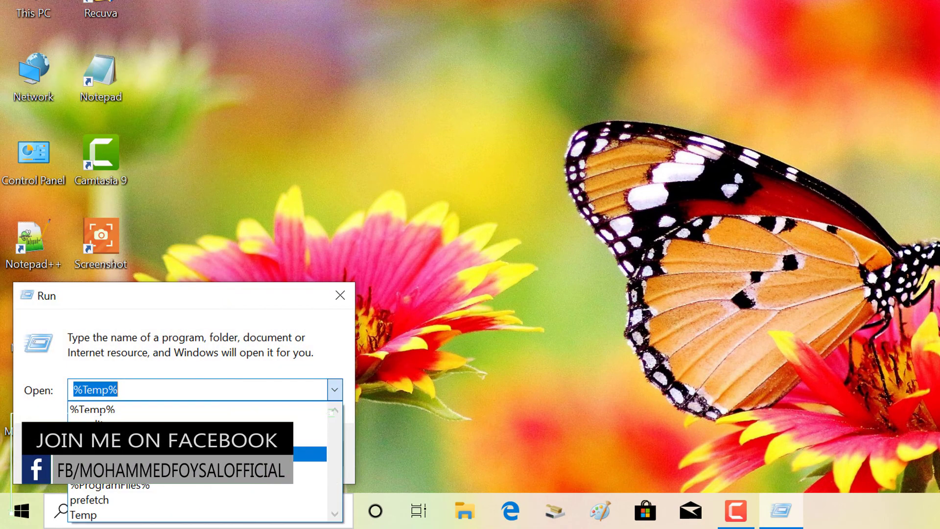
{"action": "left_click", "coordinate": [83, 515]}
{"action": "key", "text": "Return"}
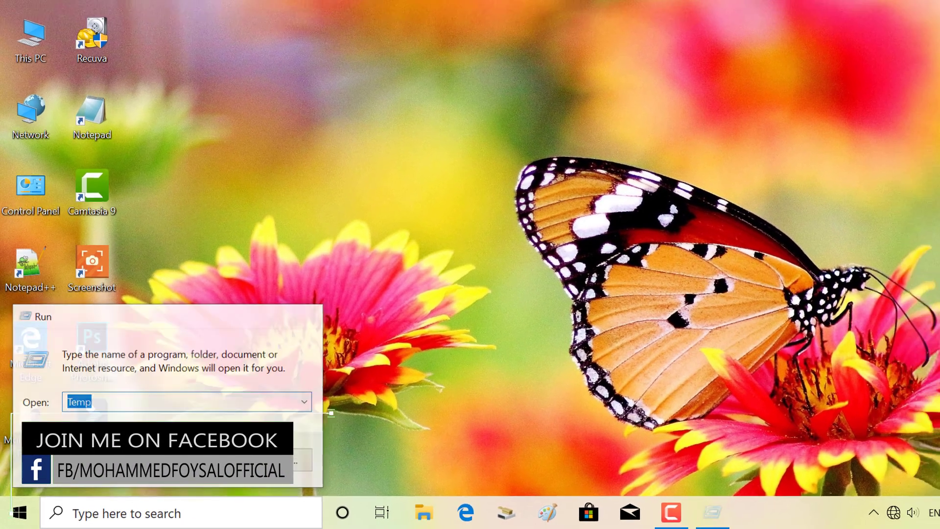
{"action": "key", "text": "Return"}
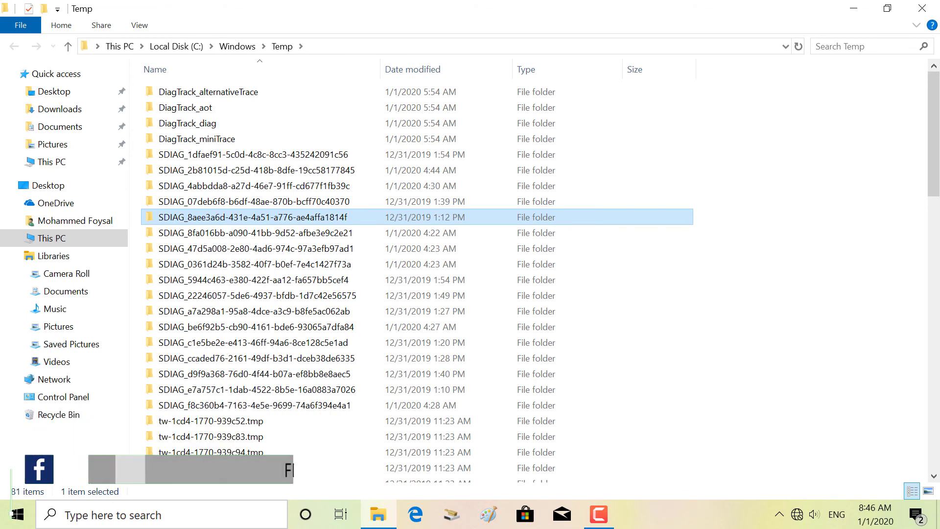
Delete all contents of C:\Windows\Temp, granting administrator permission for the protected folders
{"action": "key", "text": "ctrl+a"}
{"action": "key", "text": "Delete"}
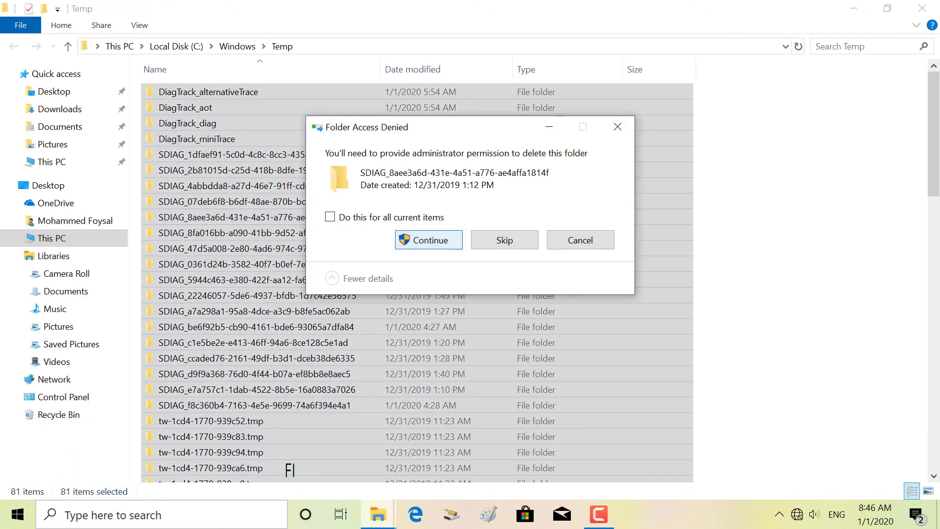
{"action": "key", "text": "Return"}
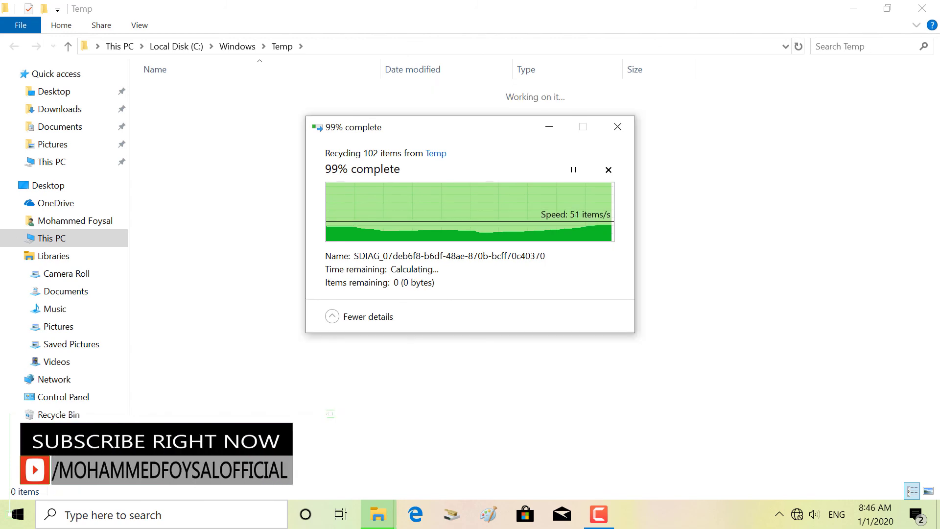
Run prefetch to open the C:\Windows\prefetch folder, granting permanent access to it
{"action": "key", "text": "super+x"}
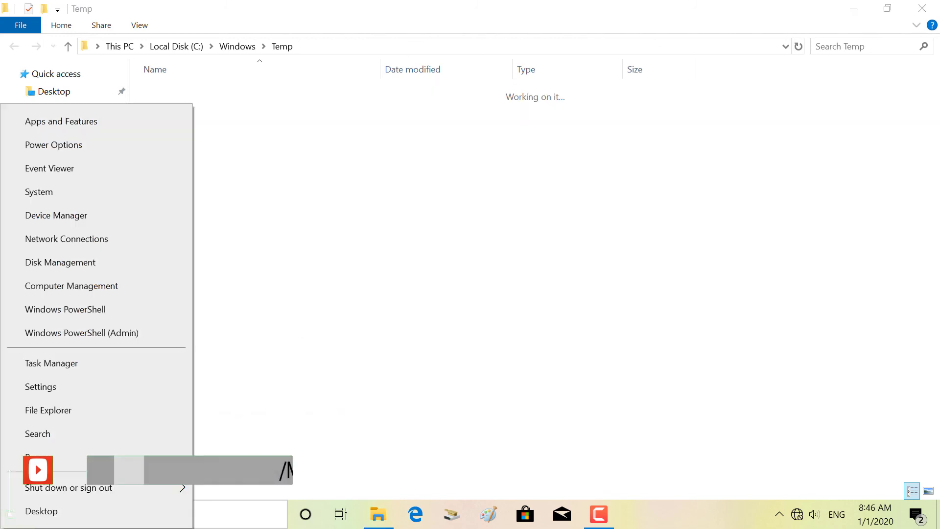
{"action": "key", "text": "r"}
{"action": "left_click", "coordinate": [272, 415]}
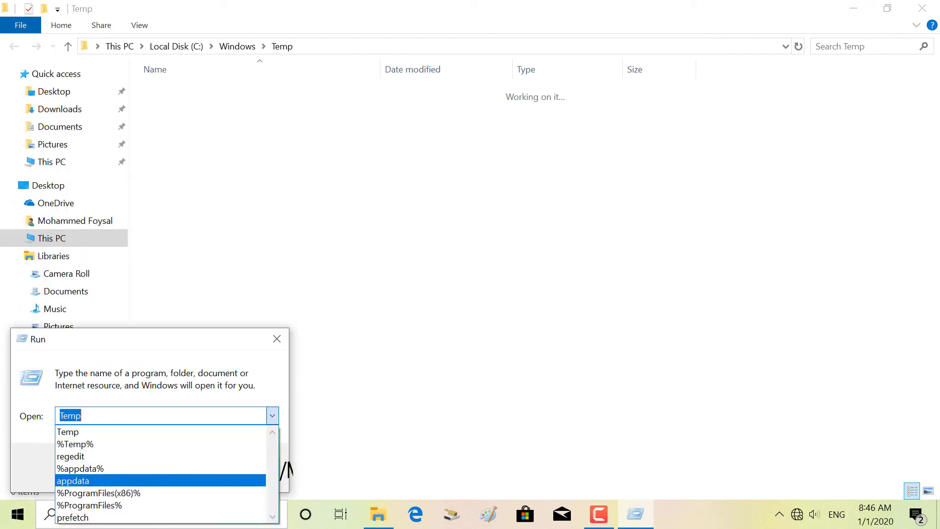
{"action": "left_click", "coordinate": [160, 517]}
{"action": "key", "text": "Return"}
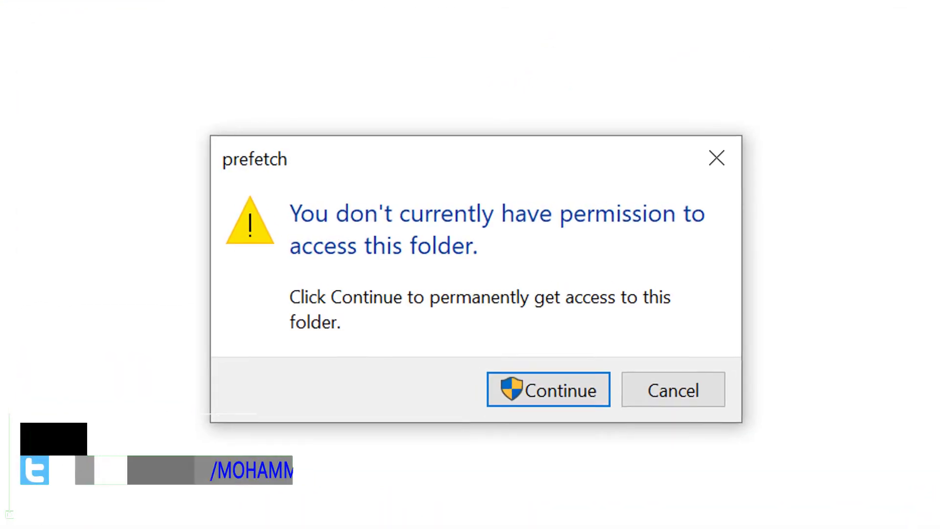
{"action": "key", "text": "Return"}
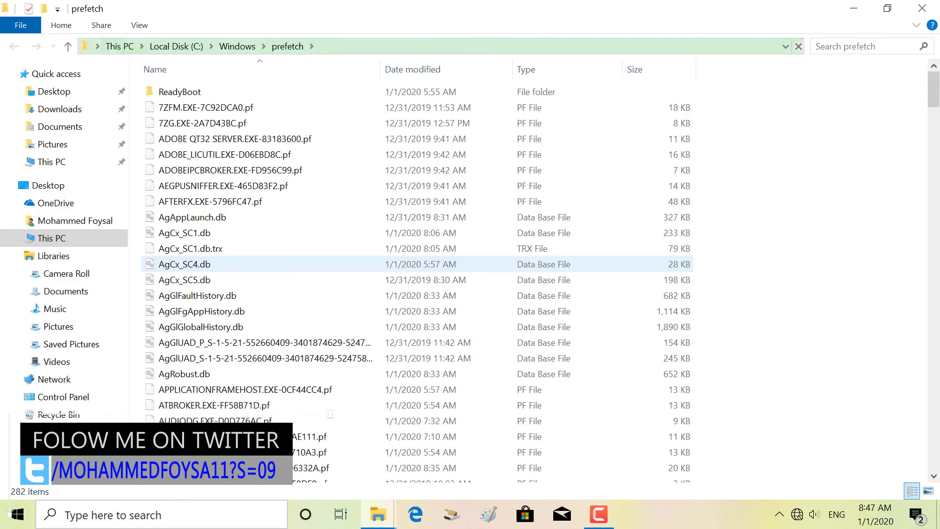
Select all items in the C:\Windows\prefetch folder
{"action": "key", "text": "ctrl+a"}
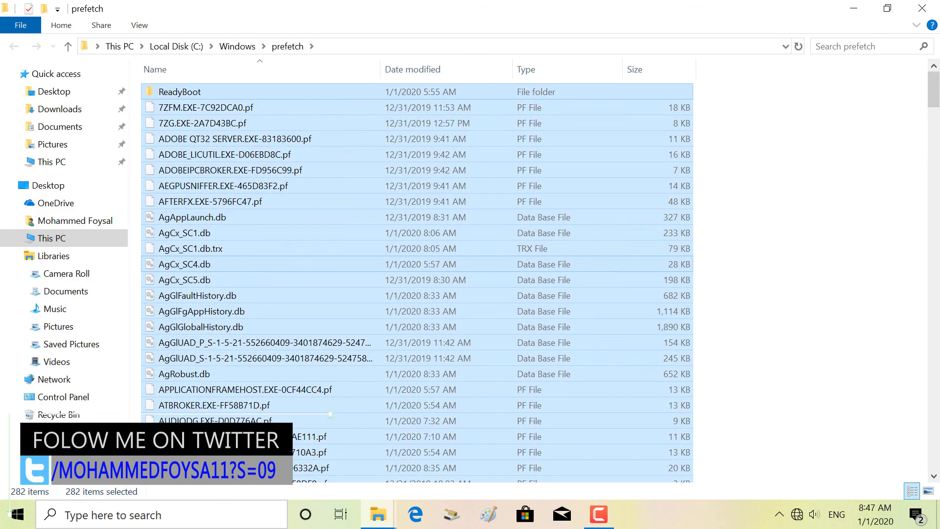